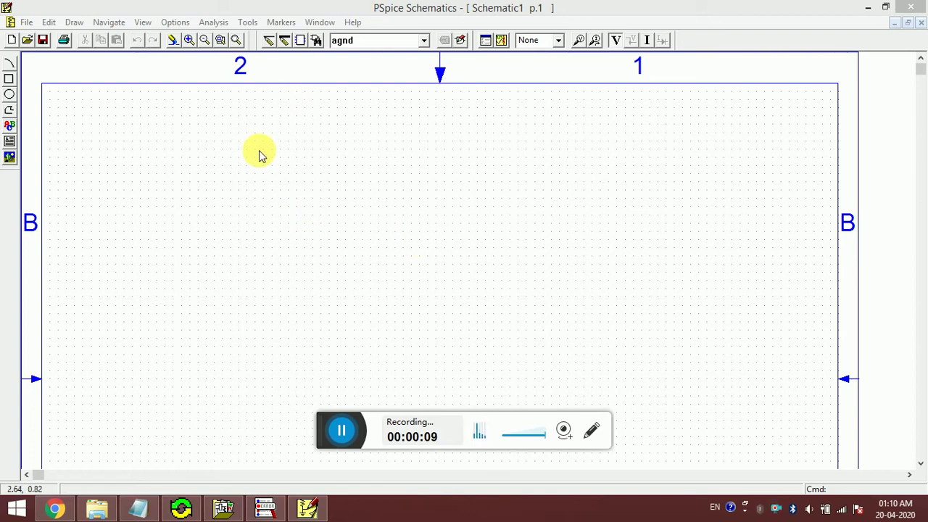
Open the Part Browser Advanced dialog, scan its full parts list, and move it right.
{"action": "left_click", "coordinate": [317, 42]}
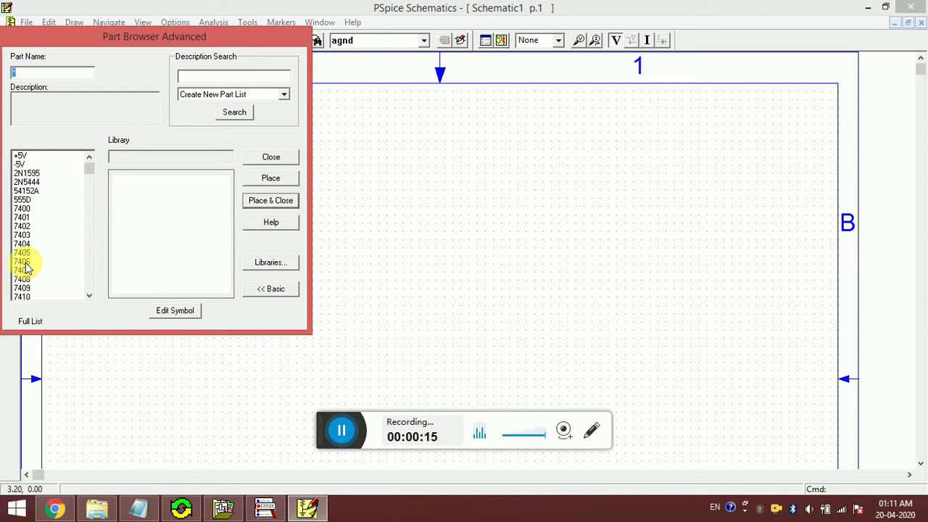
{"action": "scroll", "coordinate": [89, 166], "scroll_direction": "down", "scroll_amount": 10}
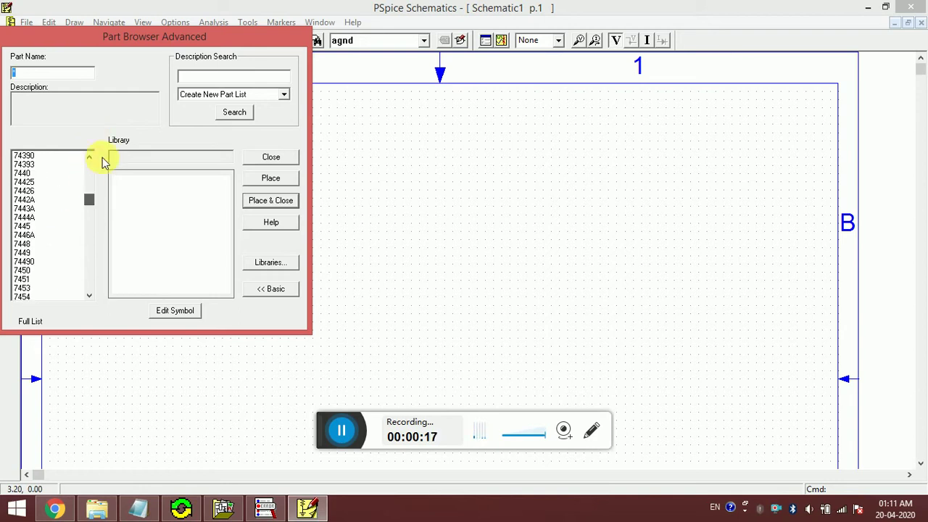
{"action": "scroll", "coordinate": [103, 162], "scroll_direction": "up", "scroll_amount": 10}
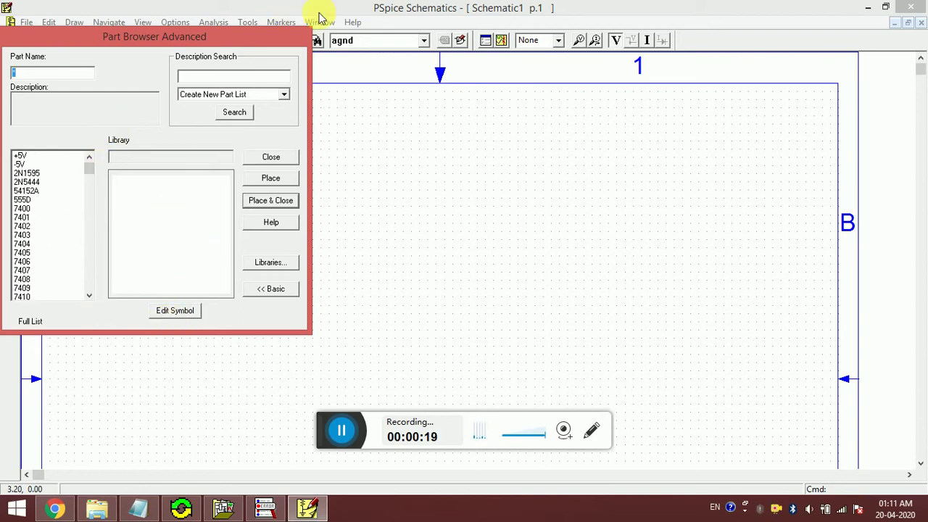
{"action": "left_click_drag", "start_coordinate": [191, 36], "coordinate": [301, 40]}
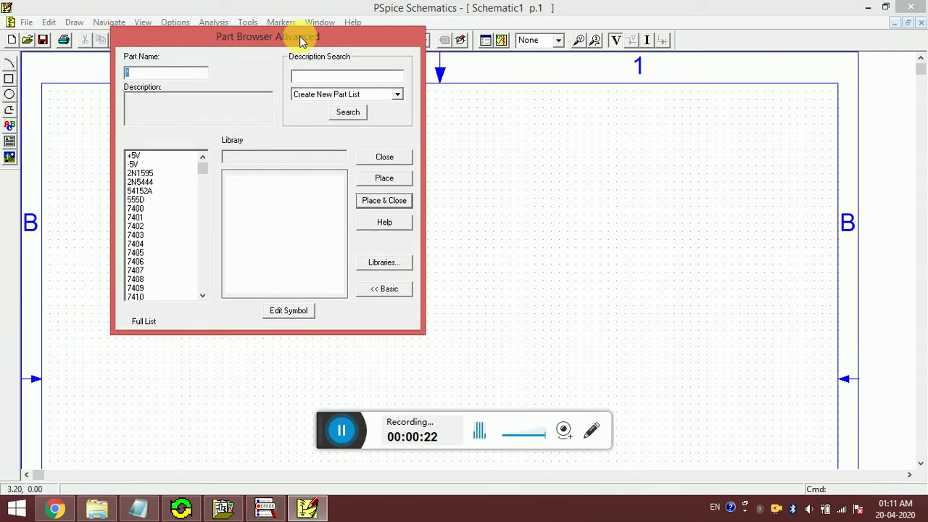
Replace agnd with vdc in the part box and place DC source V1 on the sheet.
{"action": "left_click", "coordinate": [379, 158]}
{"action": "double_click", "coordinate": [344, 42]}
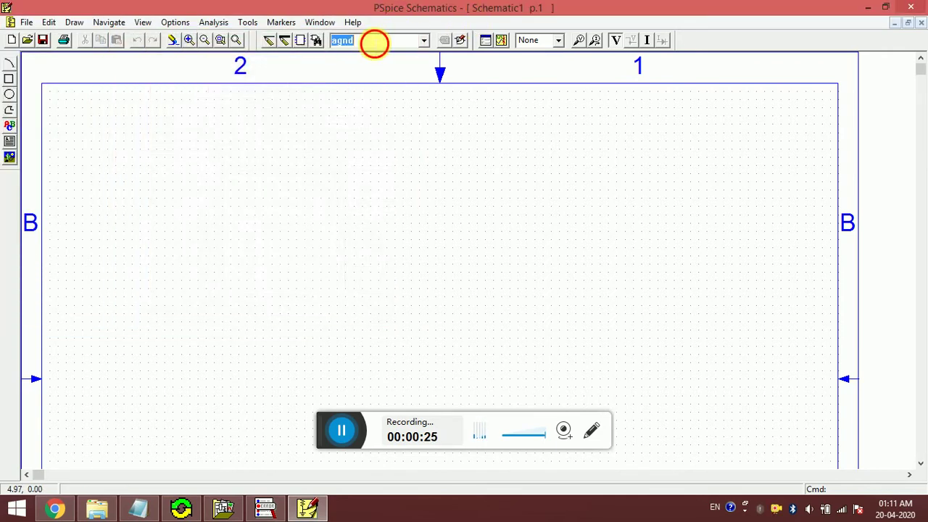
{"action": "key", "text": "BackSpace"}
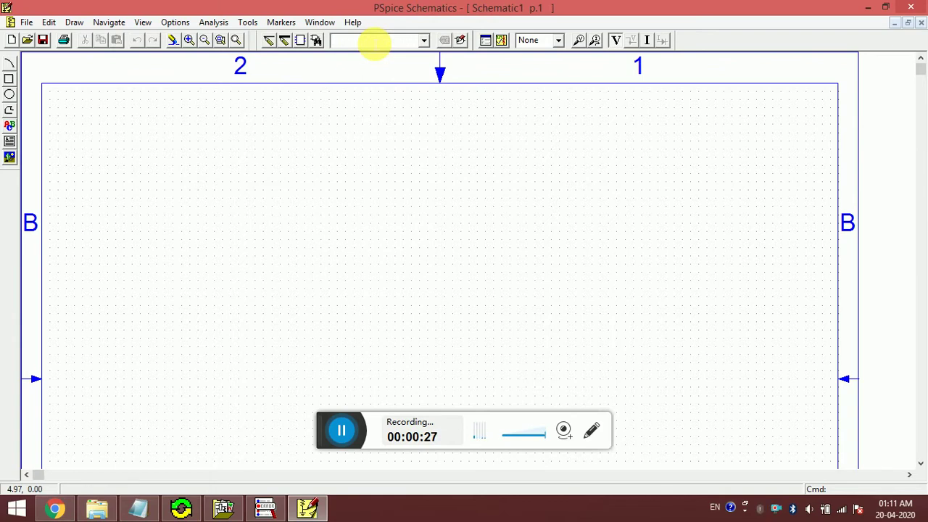
{"action": "type", "text": "vdc"}
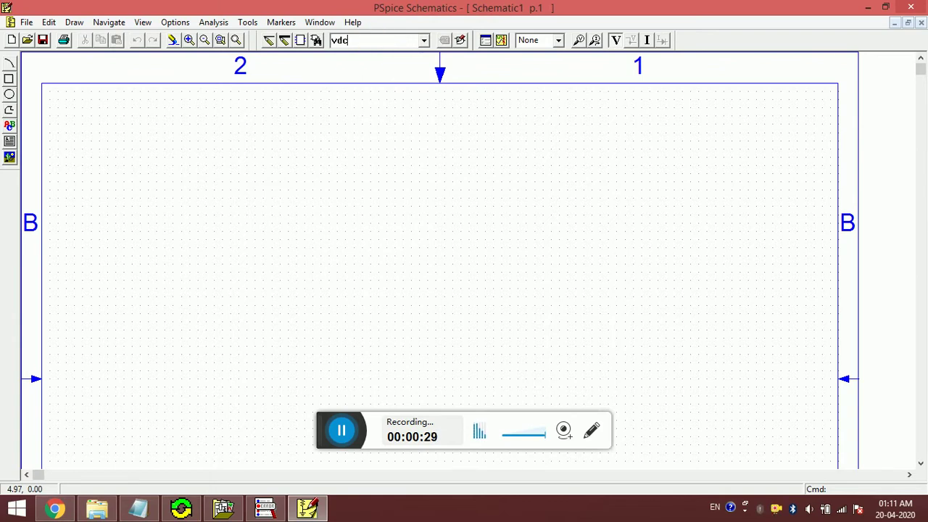
{"action": "key", "text": "Return"}
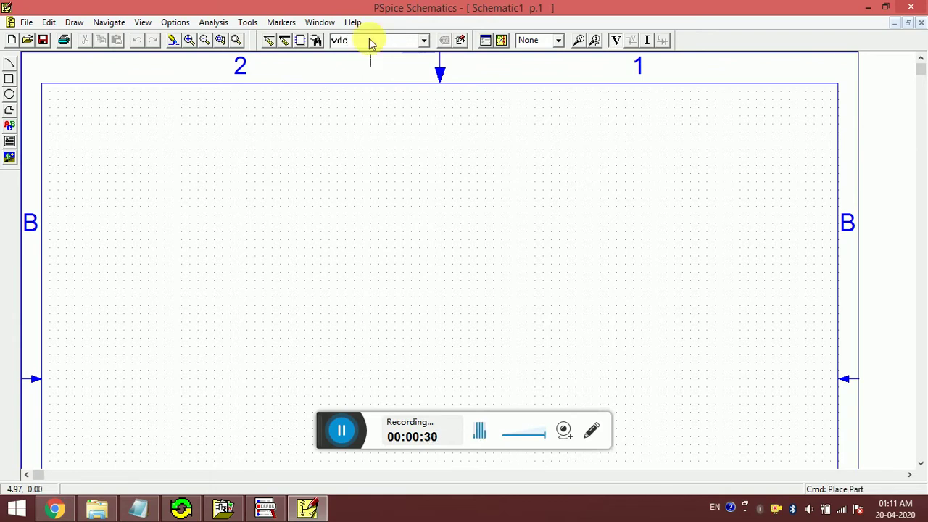
{"action": "left_click", "coordinate": [240, 240]}
{"action": "right_click", "coordinate": [386, 141]}
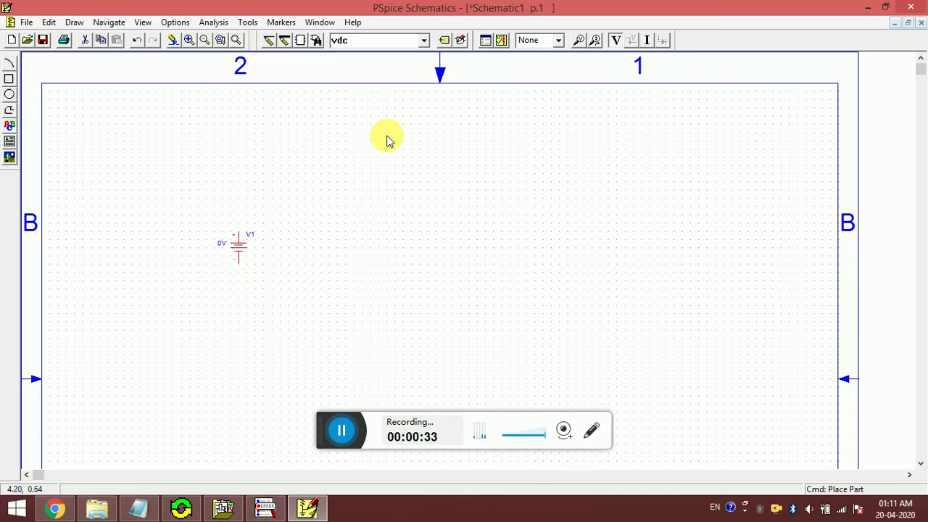
Place three vertical resistors R1, R2 and R3 stacked to the right of V1.
{"action": "left_click", "coordinate": [355, 42]}
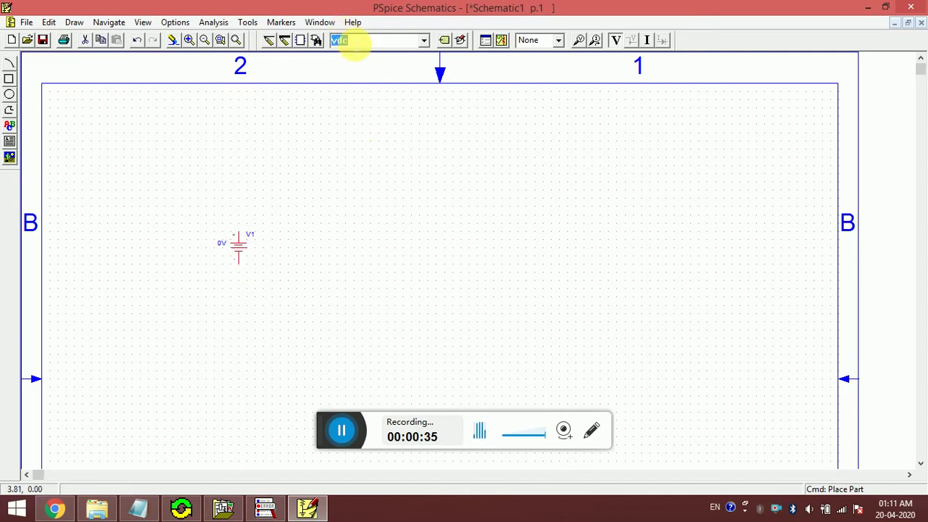
{"action": "type", "text": "r"}
{"action": "key", "text": "Return"}
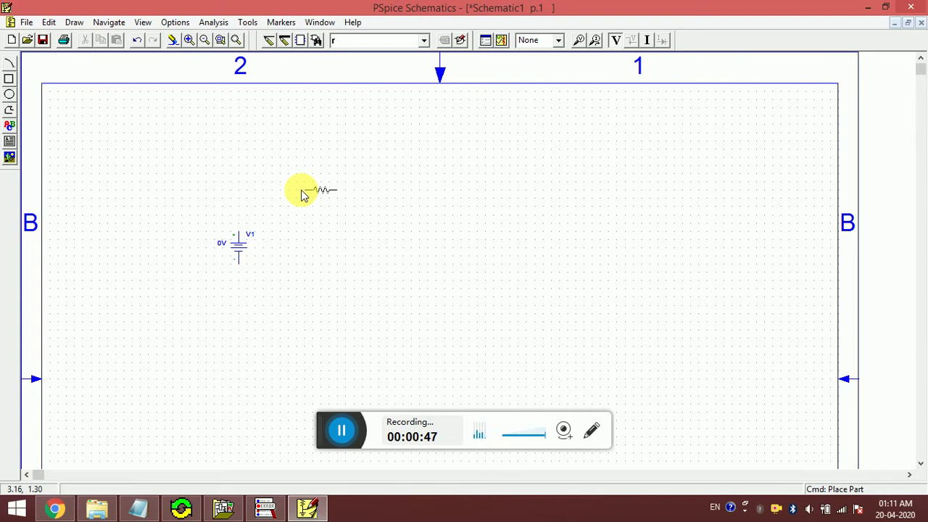
{"action": "key", "text": "ctrl+r"}
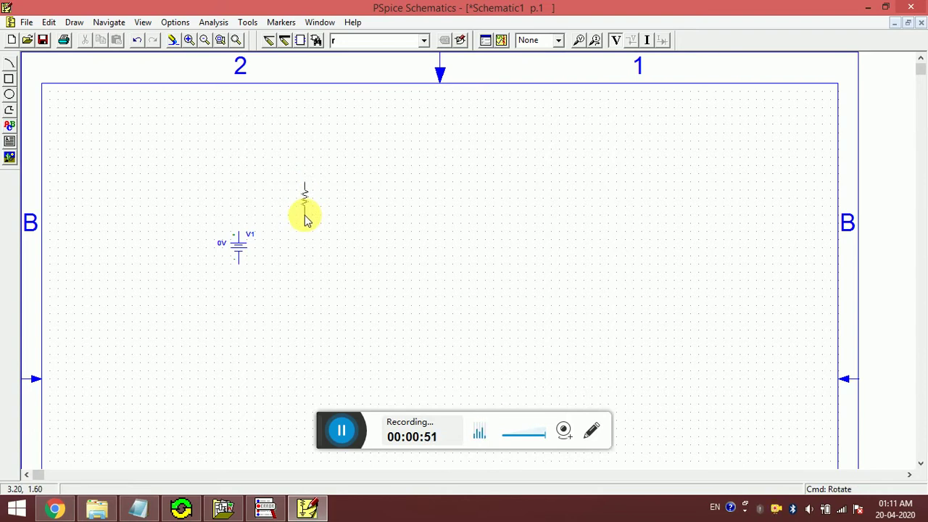
{"action": "left_click", "coordinate": [304, 218]}
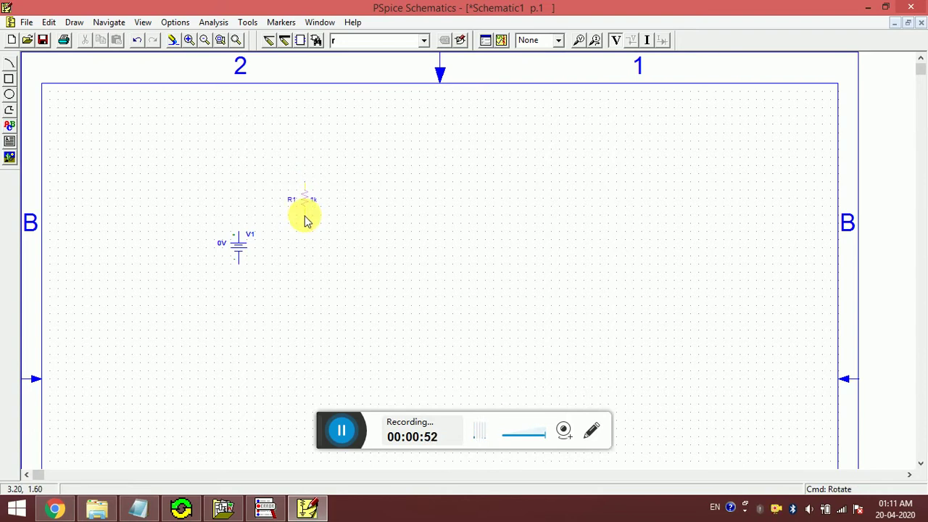
{"action": "left_click", "coordinate": [305, 271]}
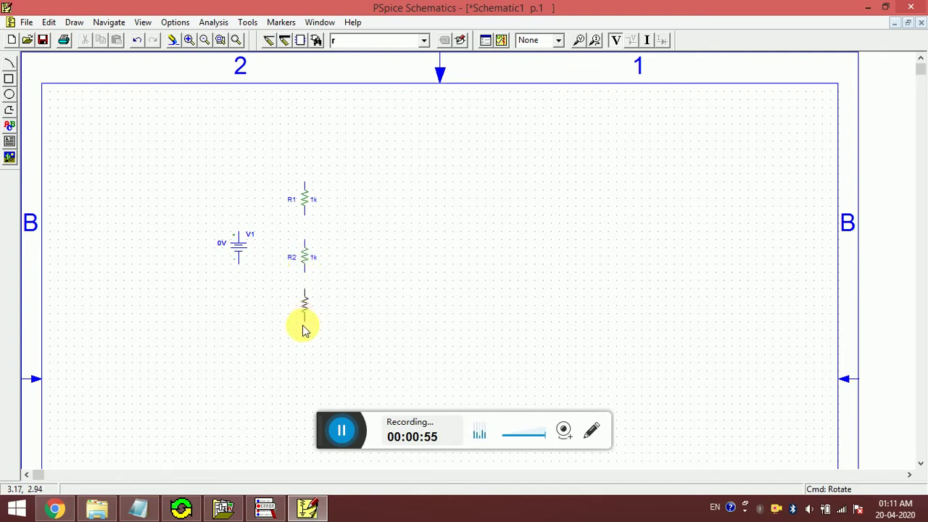
{"action": "left_click", "coordinate": [304, 330]}
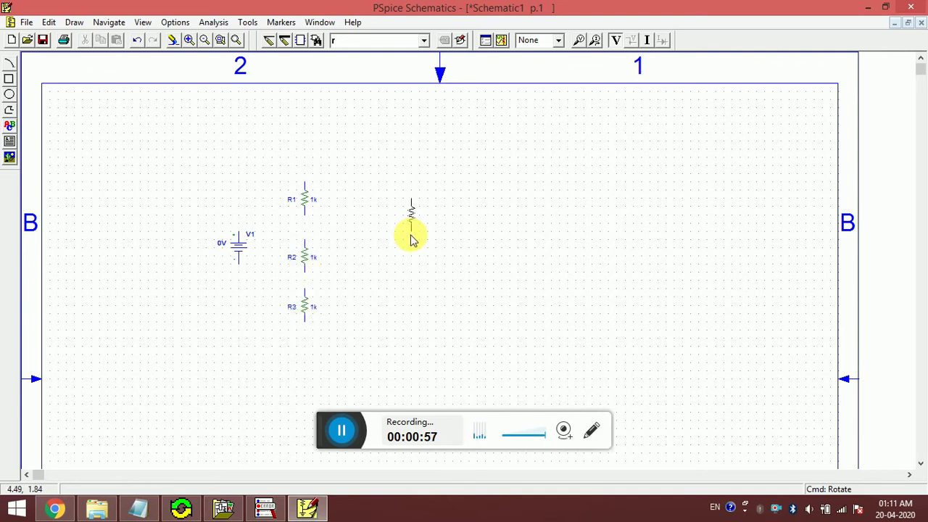
{"action": "right_click", "coordinate": [411, 239]}
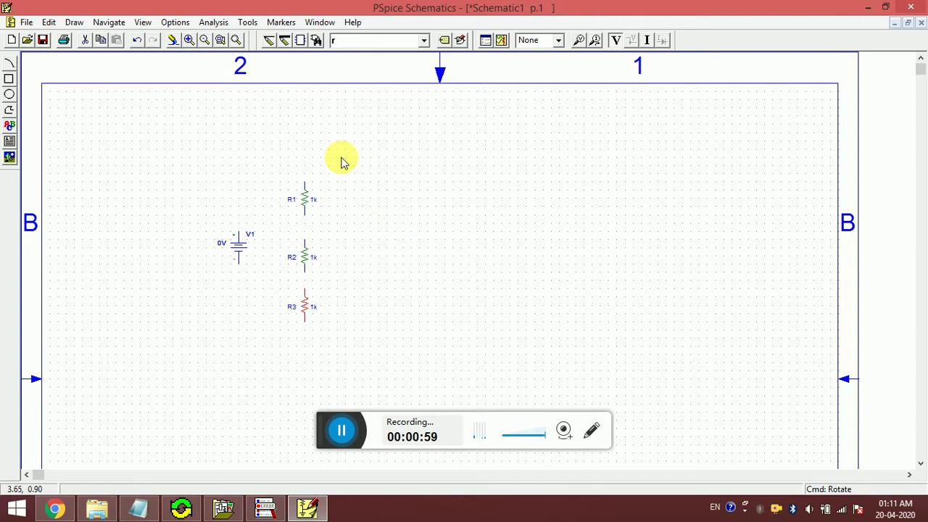
Zoom in and wire V1+ to R1, R1 to R2, R2 to R3, and R3 to V1−.
{"action": "left_click", "coordinate": [187, 39]}
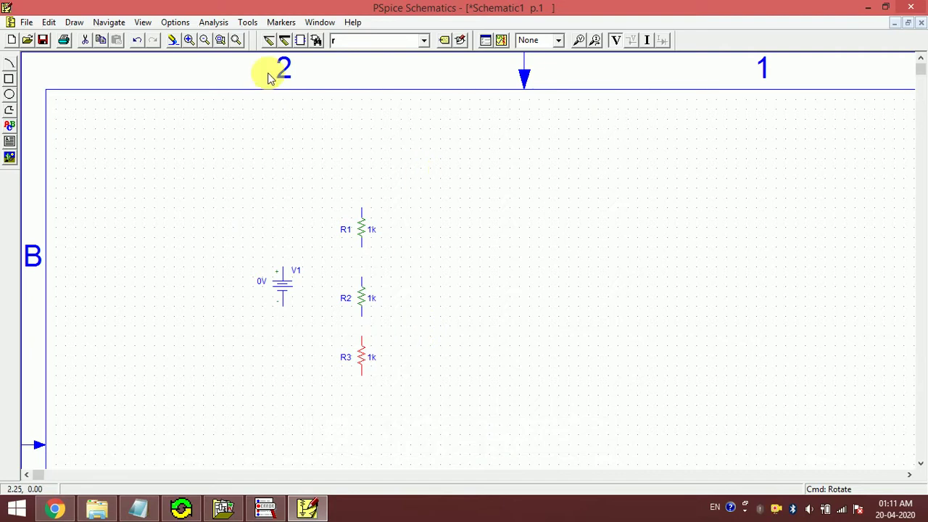
{"action": "left_click", "coordinate": [221, 39]}
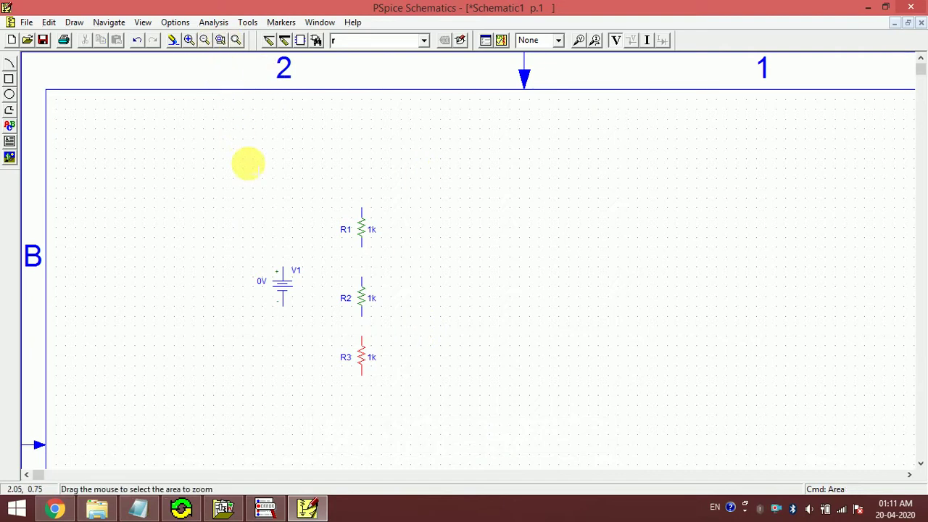
{"action": "left_click_drag", "start_coordinate": [250, 167], "coordinate": [424, 413]}
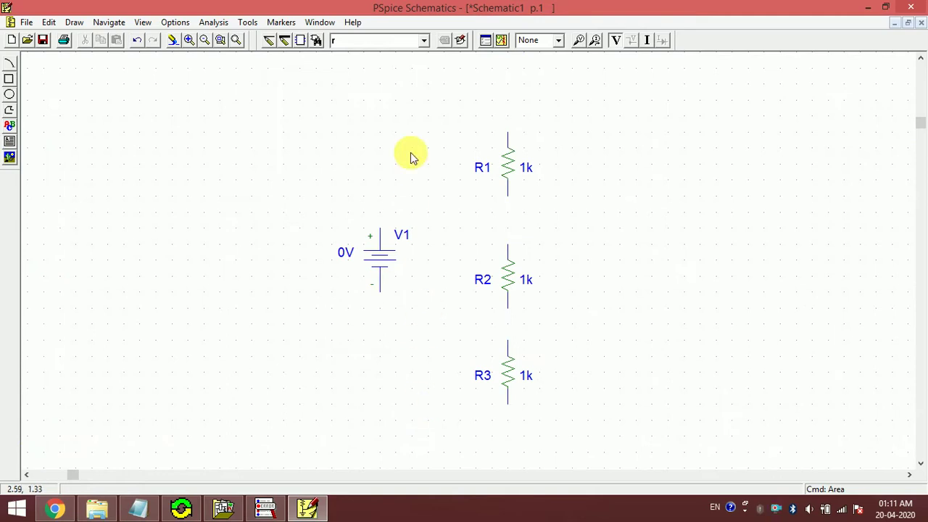
{"action": "left_click", "coordinate": [269, 42]}
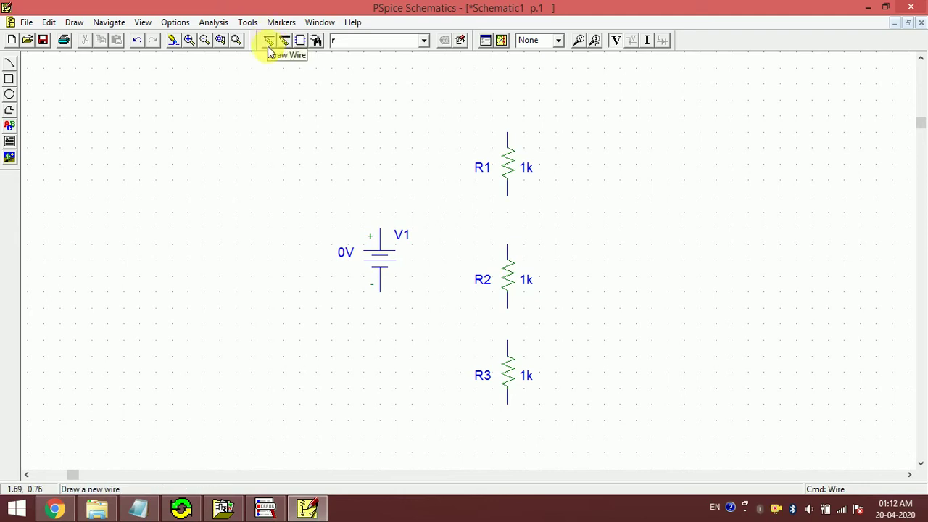
{"action": "left_click", "coordinate": [380, 224]}
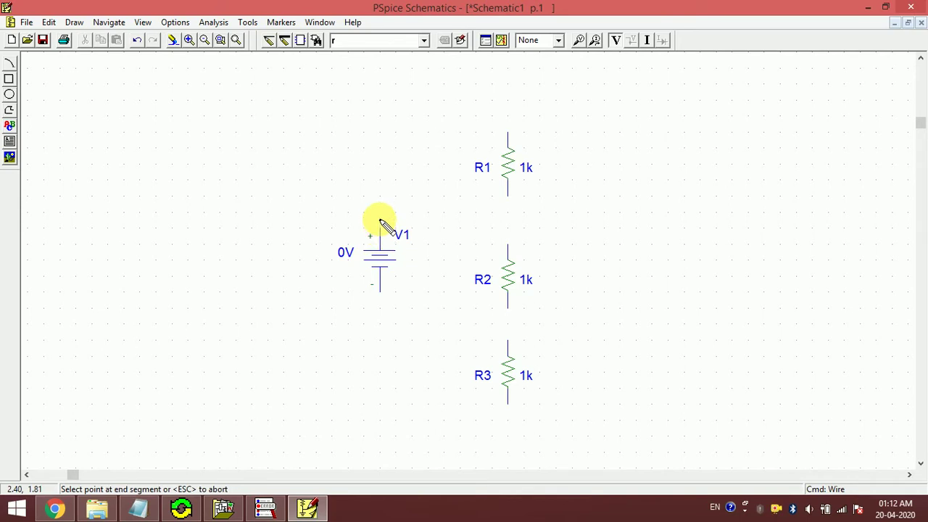
{"action": "left_click", "coordinate": [507, 133]}
{"action": "left_click", "coordinate": [509, 195]}
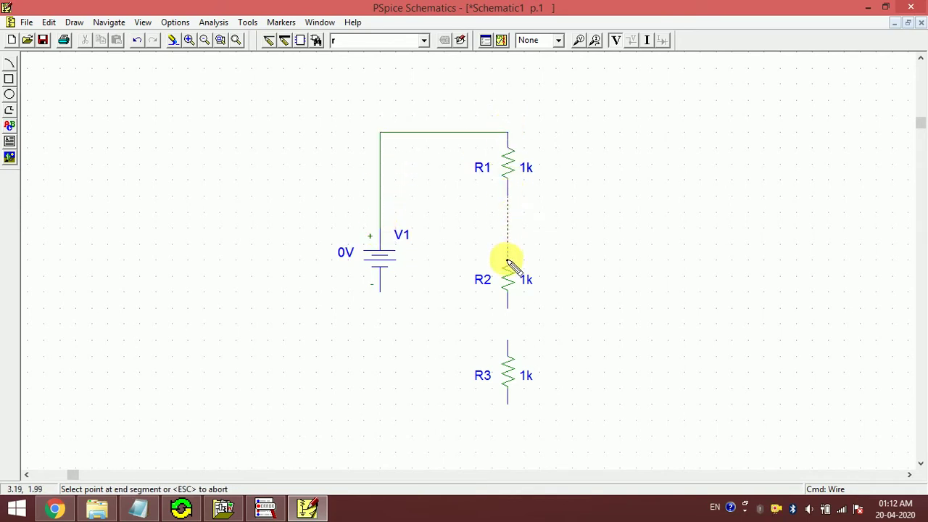
{"action": "left_click", "coordinate": [509, 250]}
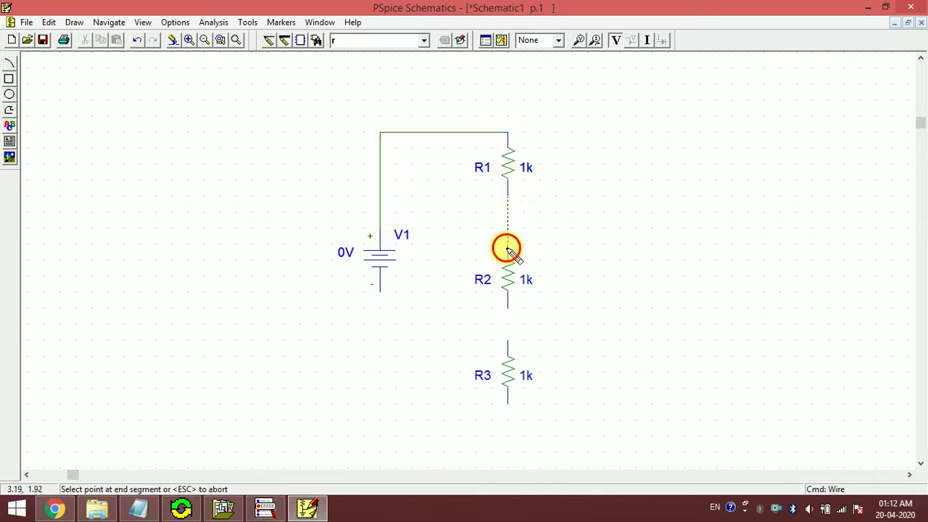
{"action": "left_click", "coordinate": [508, 308]}
{"action": "left_click", "coordinate": [507, 341]}
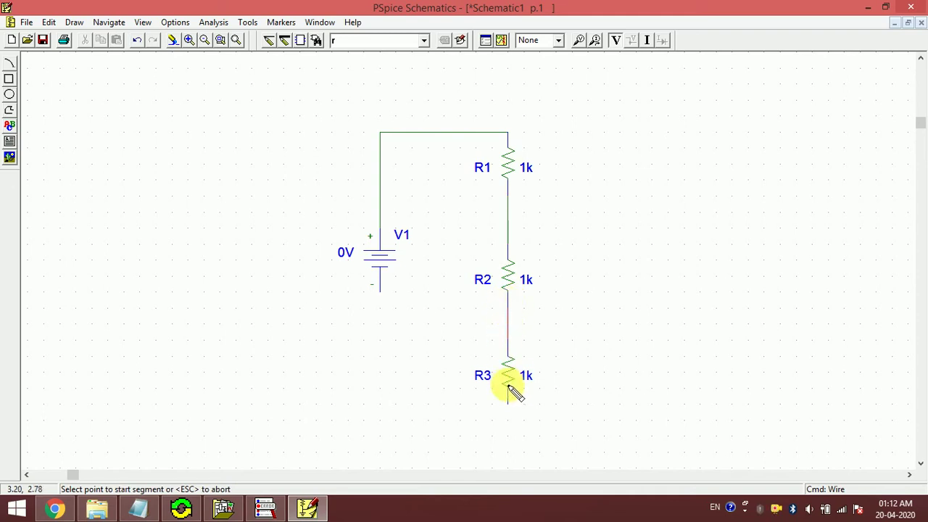
{"action": "left_click", "coordinate": [507, 403]}
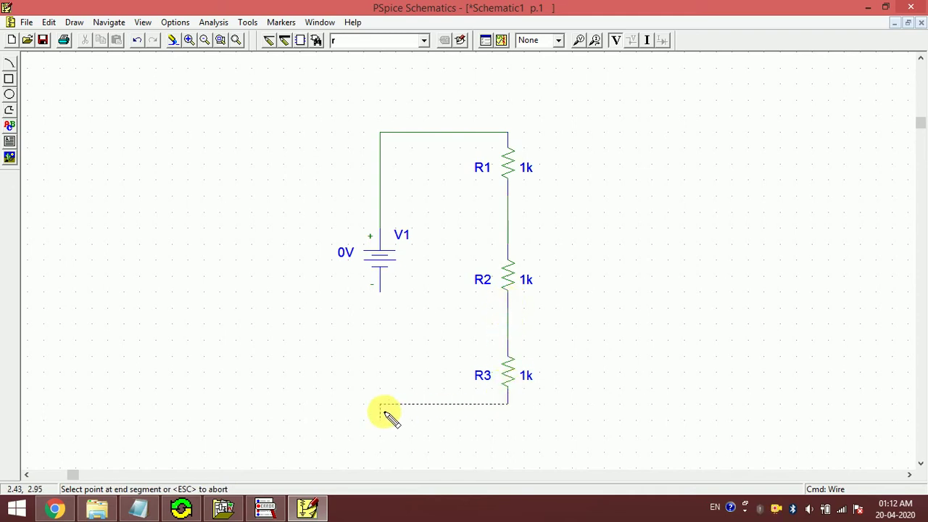
{"action": "left_click", "coordinate": [375, 293]}
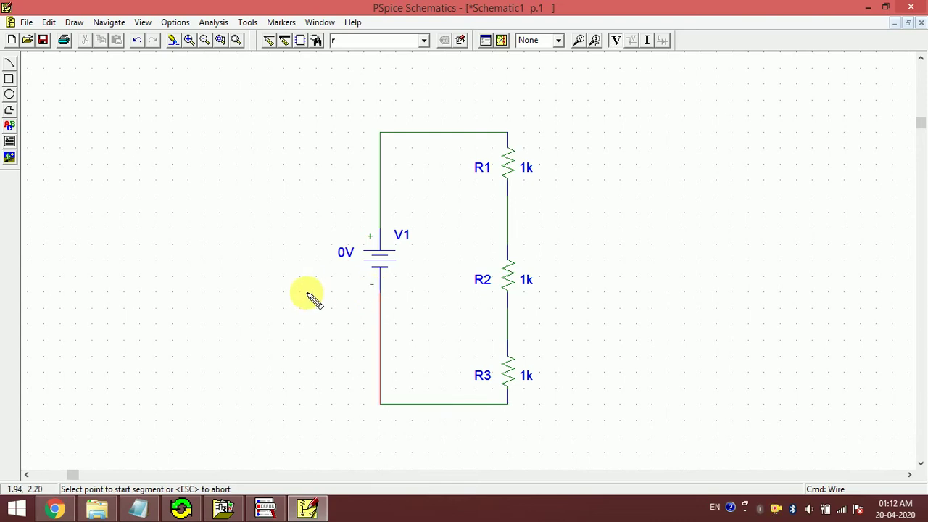
Set source V1's DC value to 10V.
{"action": "double_click", "coordinate": [345, 255]}
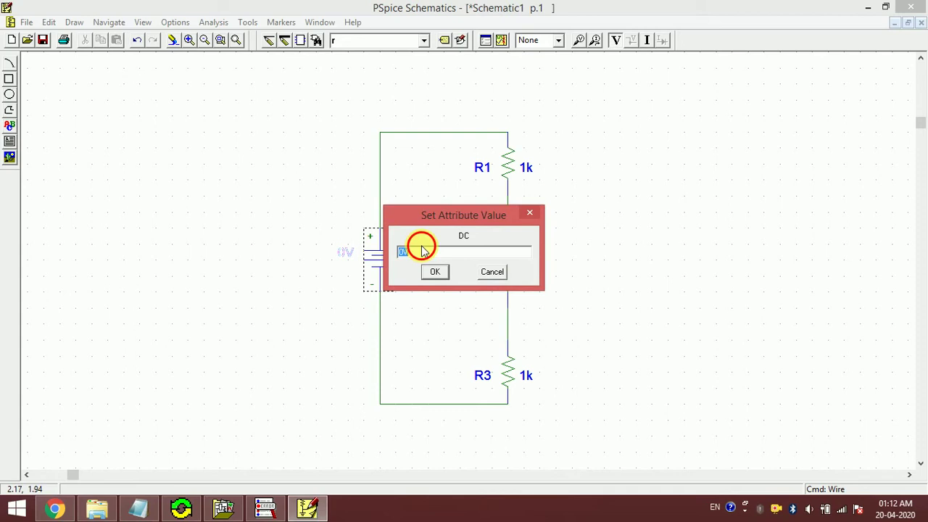
{"action": "left_click", "coordinate": [424, 251]}
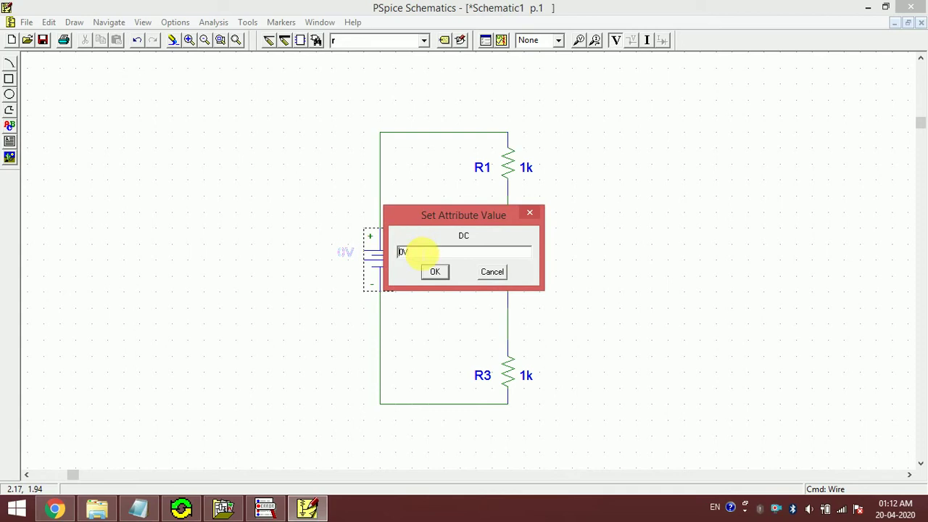
{"action": "type", "text": "10"}
{"action": "key", "text": "Return"}
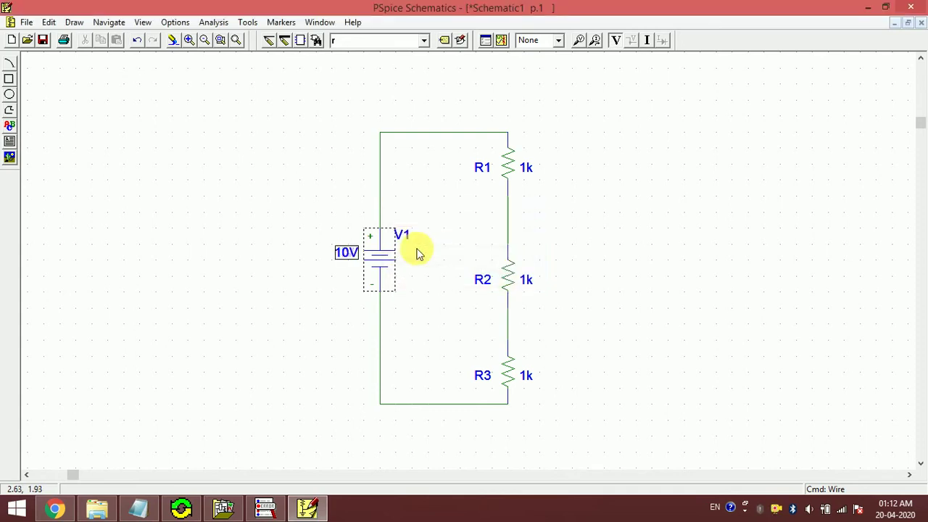
{"action": "left_click", "coordinate": [644, 198]}
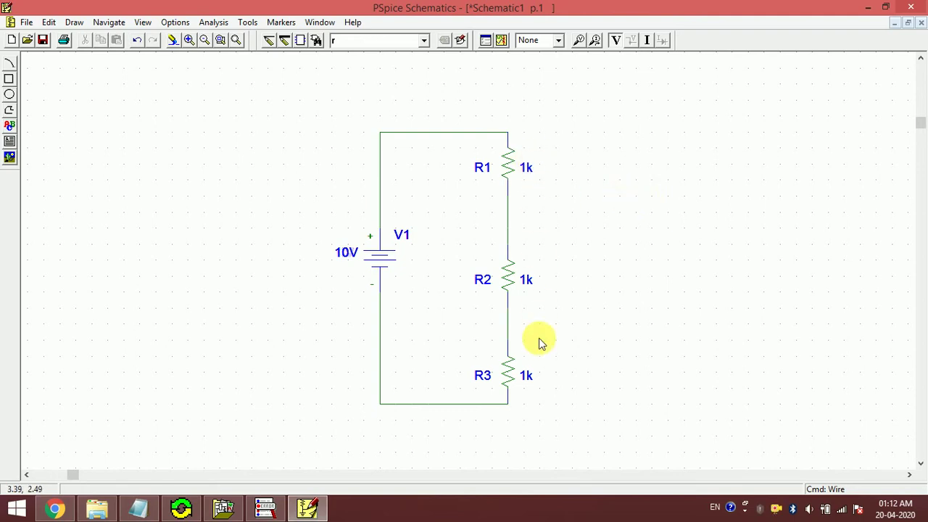
Change resistor R1's value from 1k to 2k.
{"action": "double_click", "coordinate": [528, 169]}
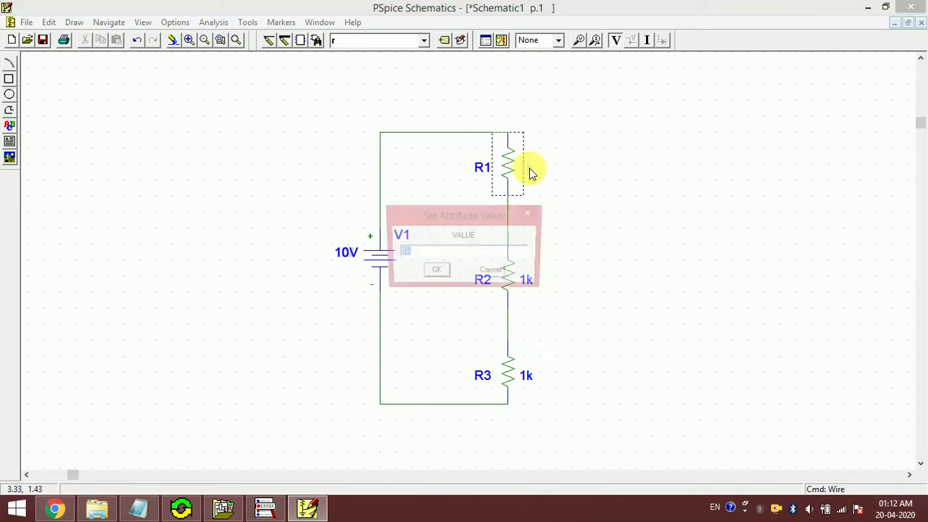
{"action": "left_click", "coordinate": [464, 250]}
{"action": "key", "text": "Left"}
{"action": "key", "text": "BackSpace"}
{"action": "type", "text": "2"}
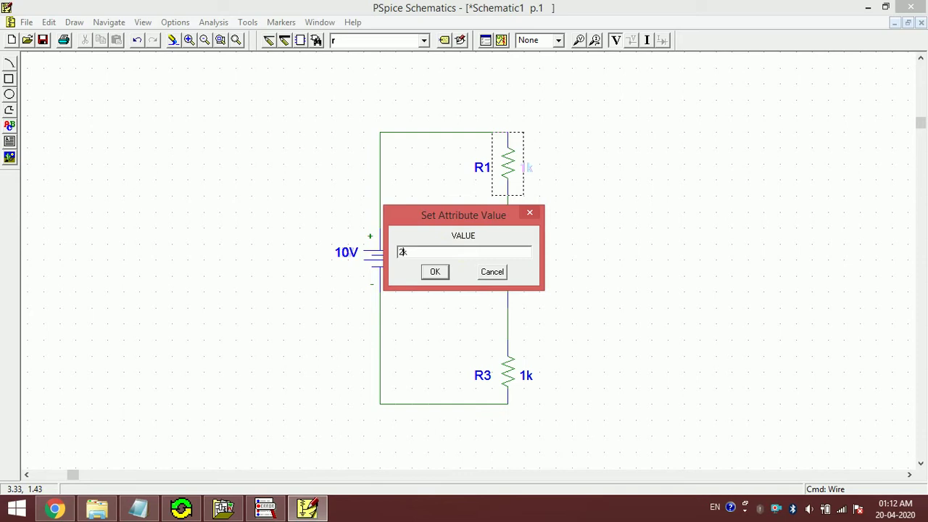
{"action": "left_click", "coordinate": [435, 271]}
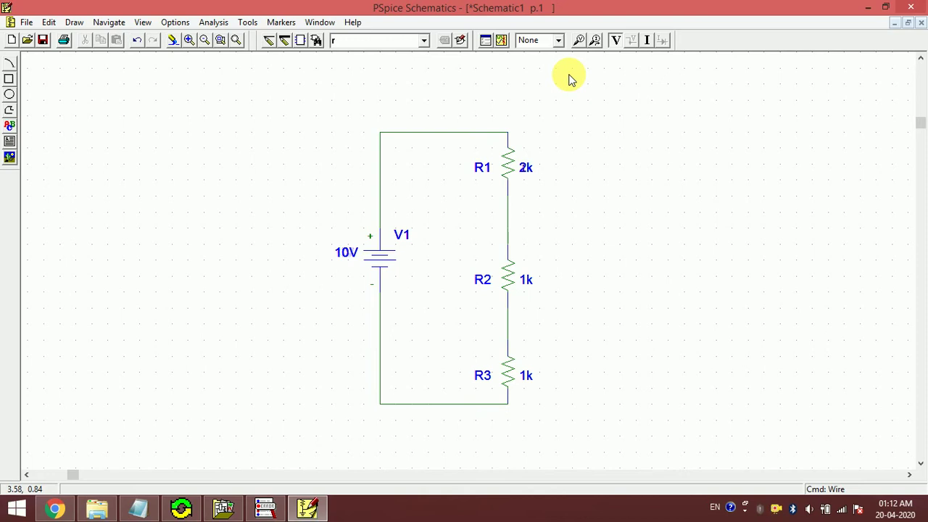
{"action": "left_click", "coordinate": [174, 23]}
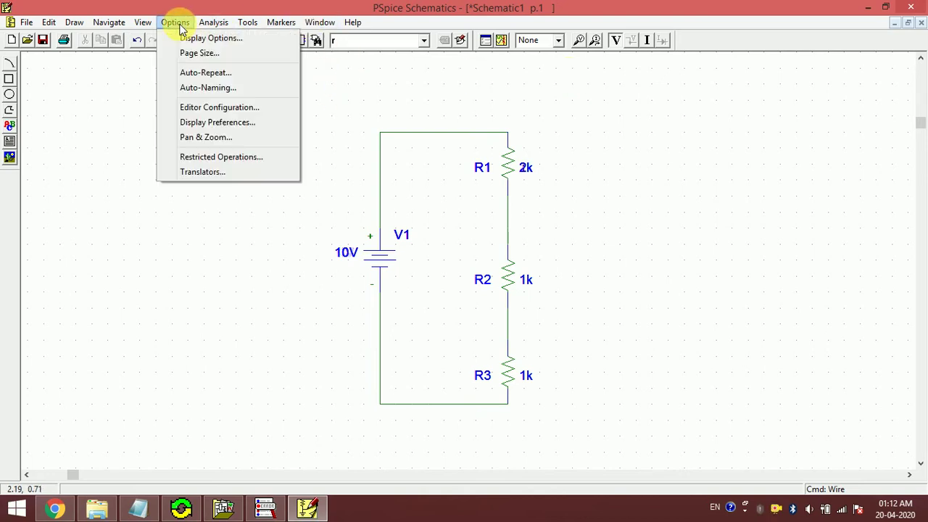
{"action": "mouse_move", "coordinate": [225, 23]}
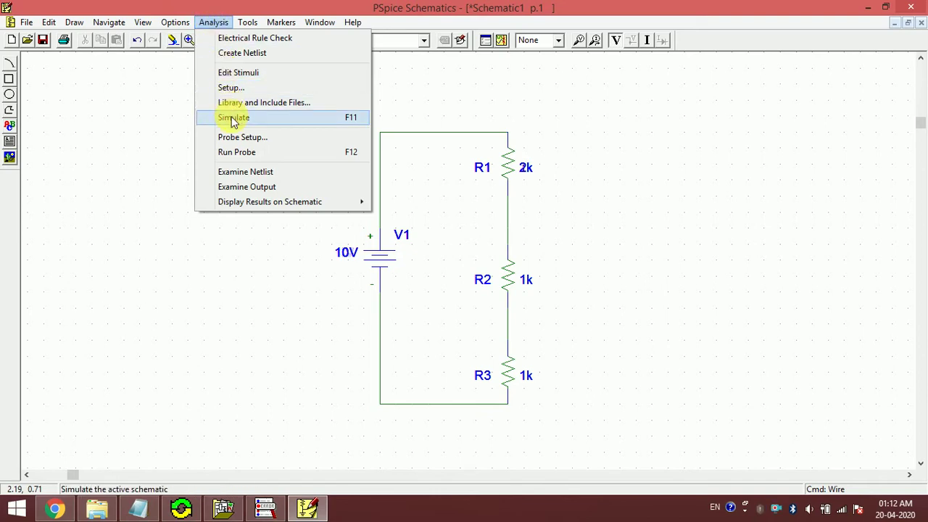
{"action": "left_click", "coordinate": [180, 196]}
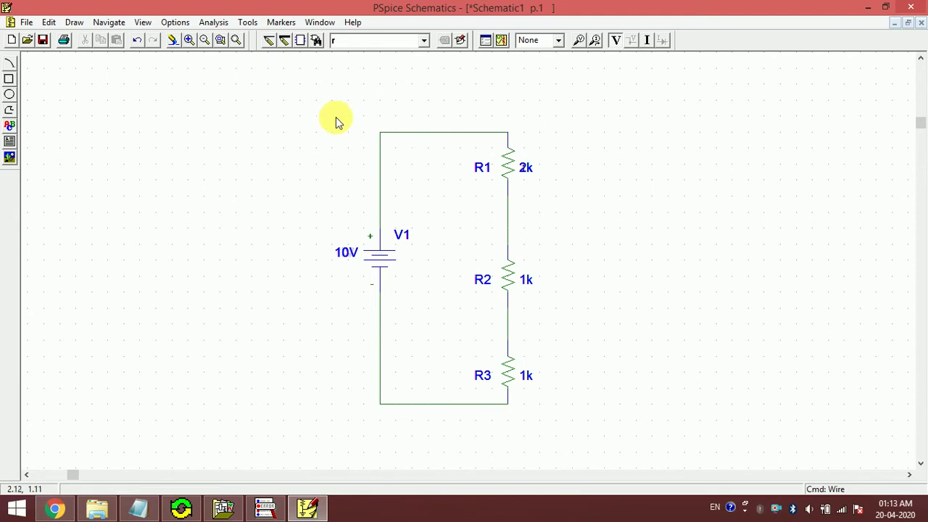
{"action": "left_click", "coordinate": [362, 41]}
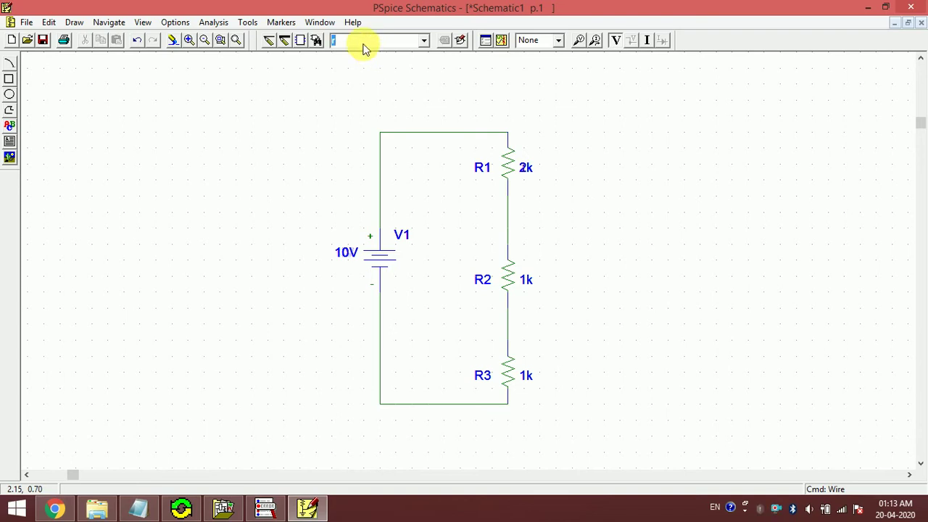
Place an egnd earth ground on the bottom wire and run Analysis > Simulate.
{"action": "type", "text": "egnd"}
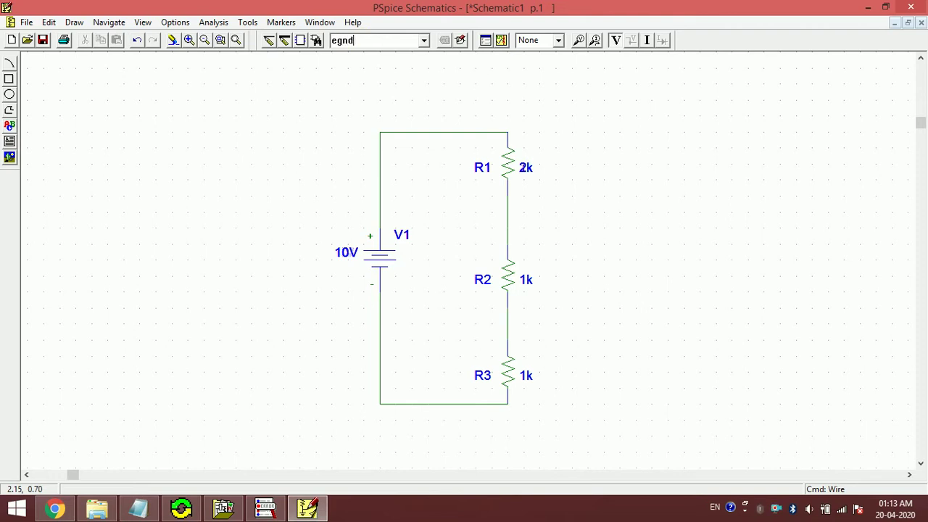
{"action": "key", "text": "Return"}
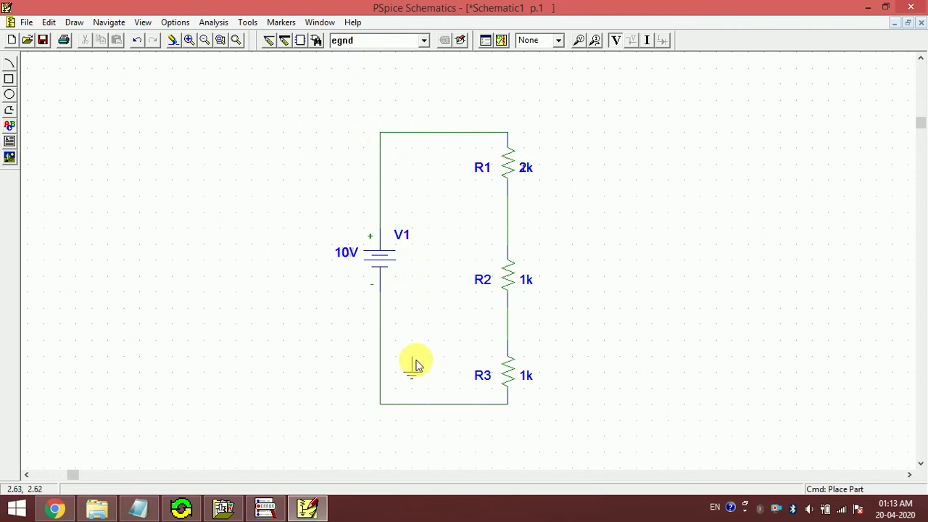
{"action": "left_click", "coordinate": [447, 409]}
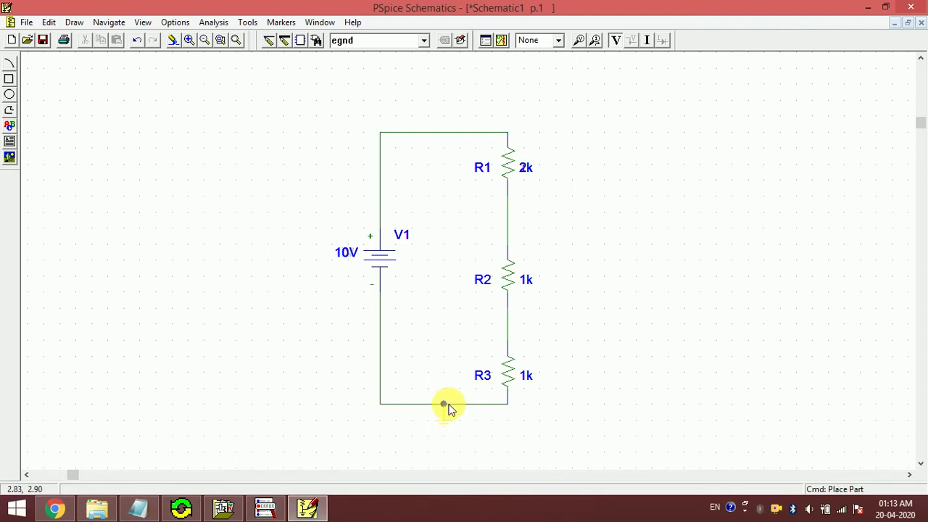
{"action": "right_click", "coordinate": [288, 419]}
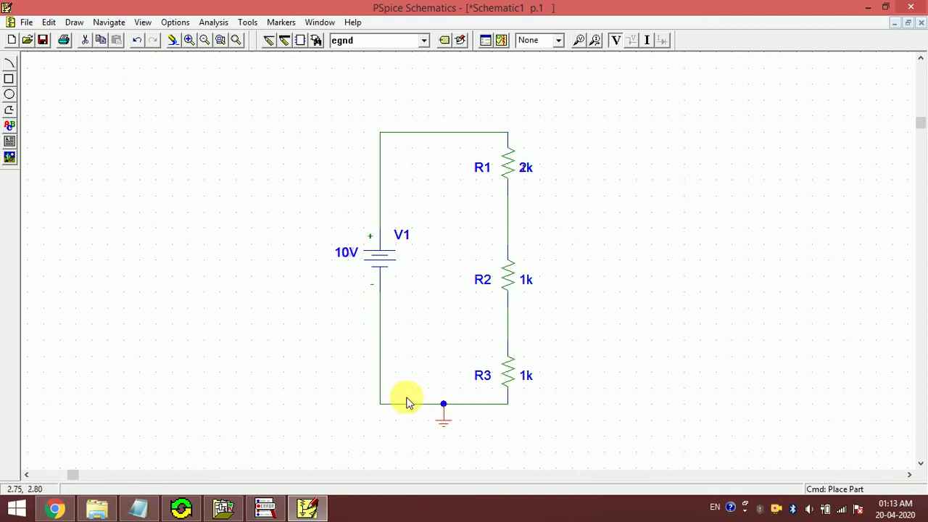
{"action": "left_click", "coordinate": [212, 23]}
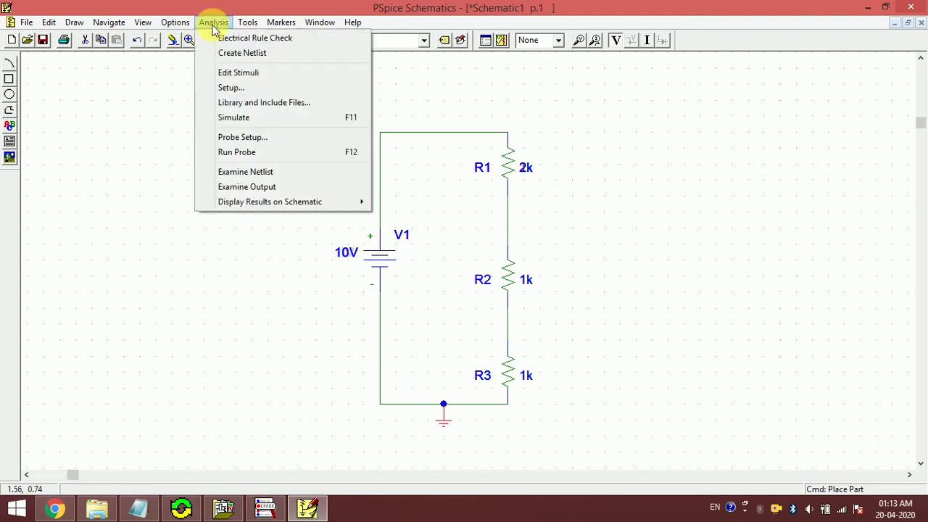
{"action": "left_click", "coordinate": [245, 119]}
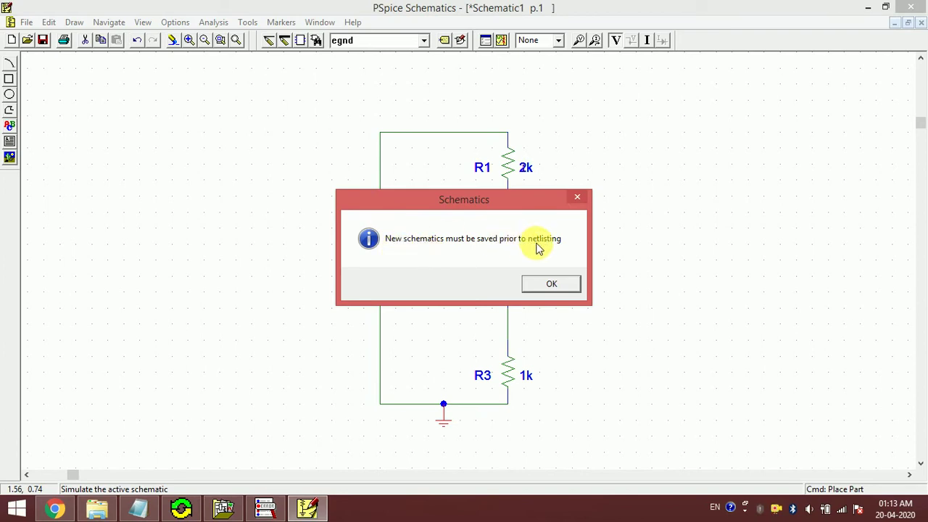
Save the schematic as VD.sch in a new 'Voltage Divider' folder under psice-projects.
{"action": "left_click", "coordinate": [542, 286]}
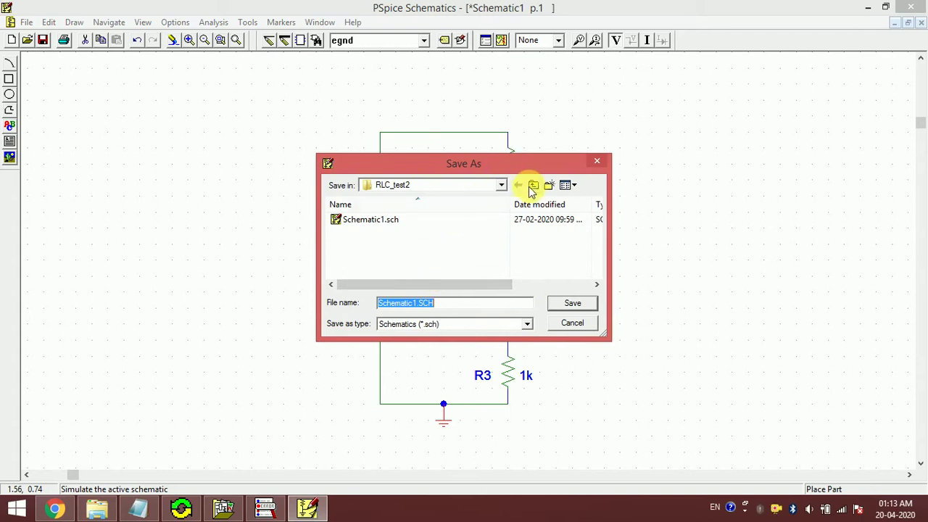
{"action": "left_click", "coordinate": [533, 187]}
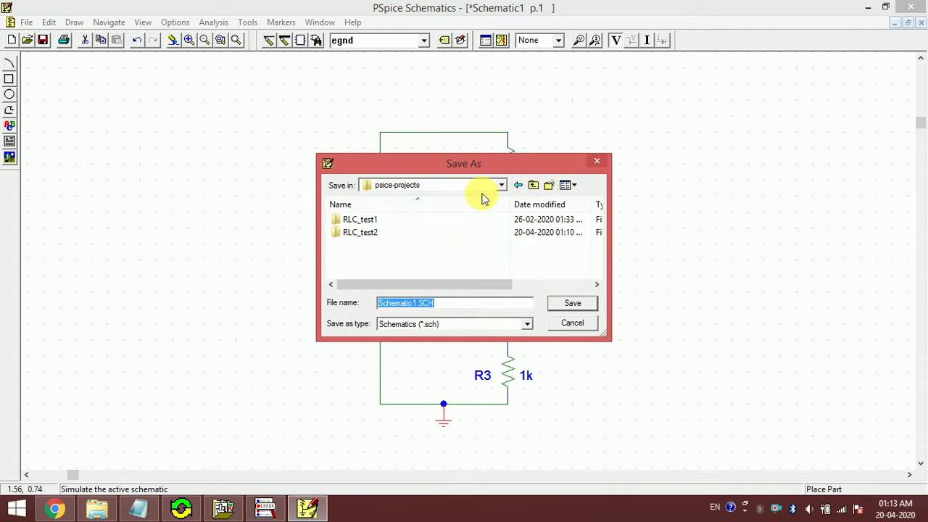
{"action": "left_click", "coordinate": [549, 186]}
{"action": "type", "text": "V"}
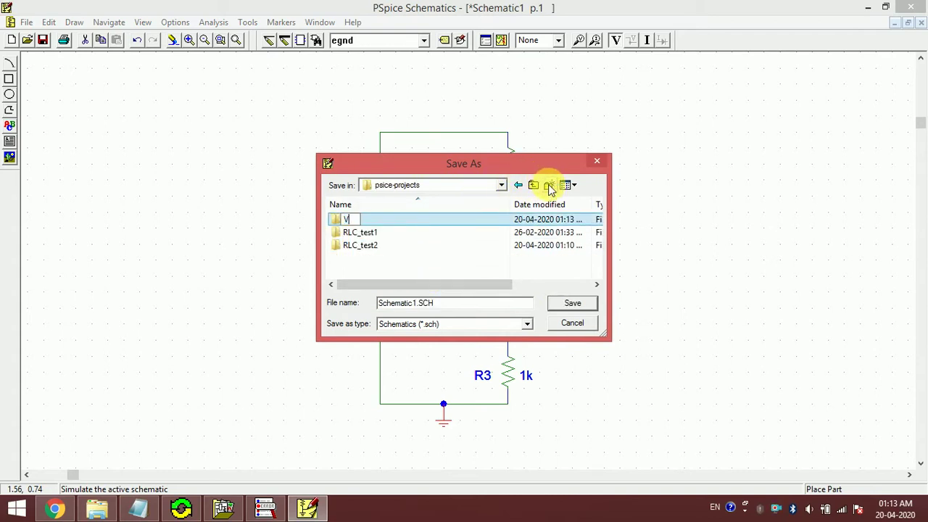
{"action": "type", "text": "oltage Divider"}
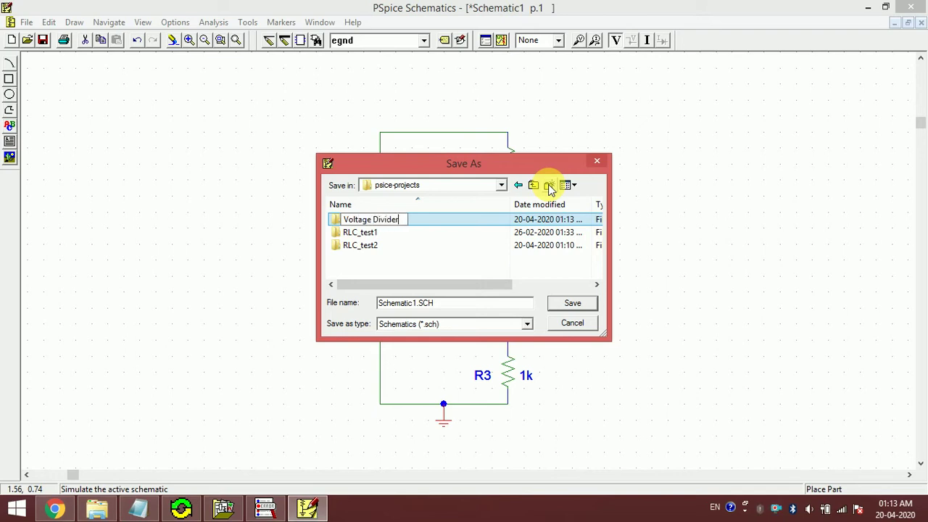
{"action": "key", "text": "Return"}
{"action": "key", "text": "Return"}
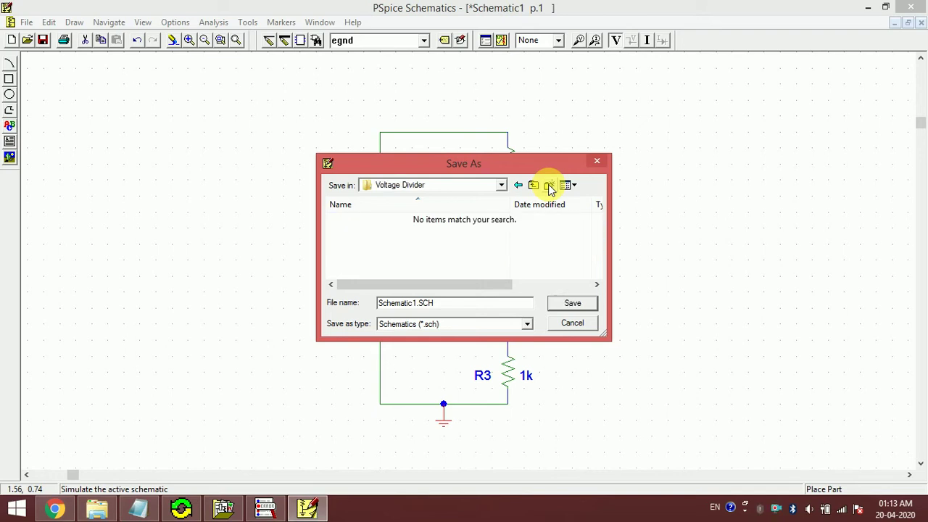
{"action": "left_click", "coordinate": [441, 303]}
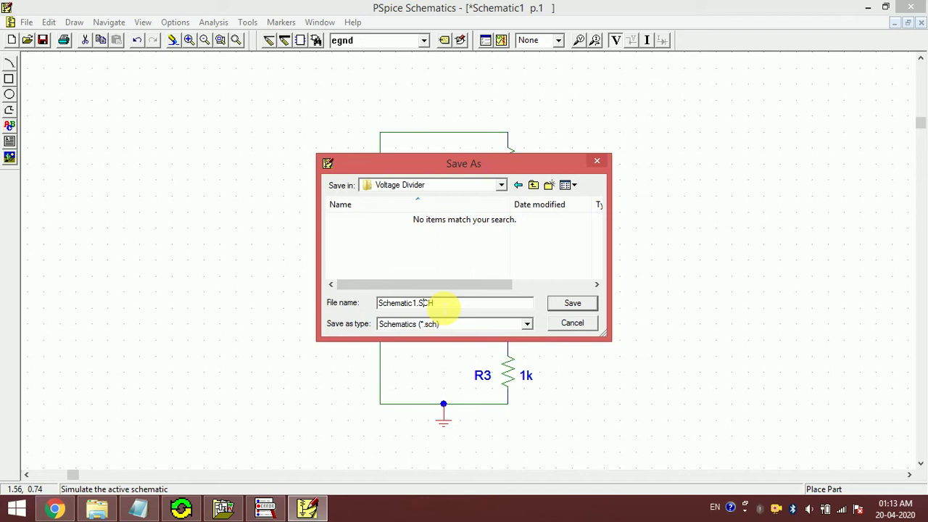
{"action": "key", "text": "shift+Home"}
{"action": "key", "text": "BackSpace"}
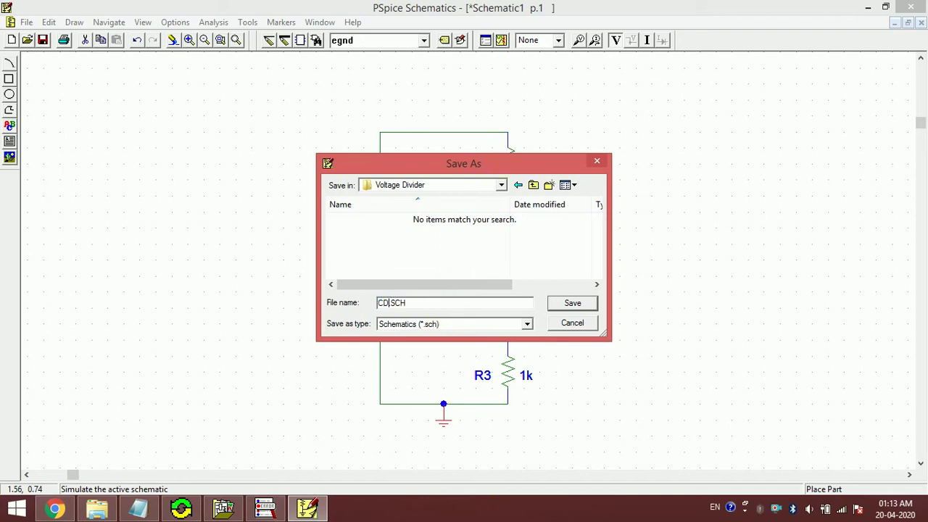
{"action": "type", "text": "VD"}
{"action": "left_click", "coordinate": [555, 306]}
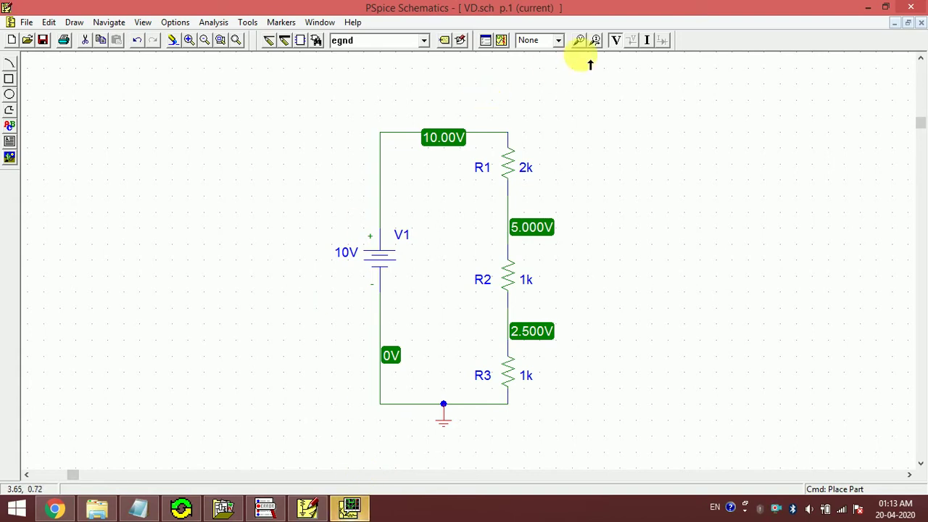
{"action": "left_click", "coordinate": [615, 48]}
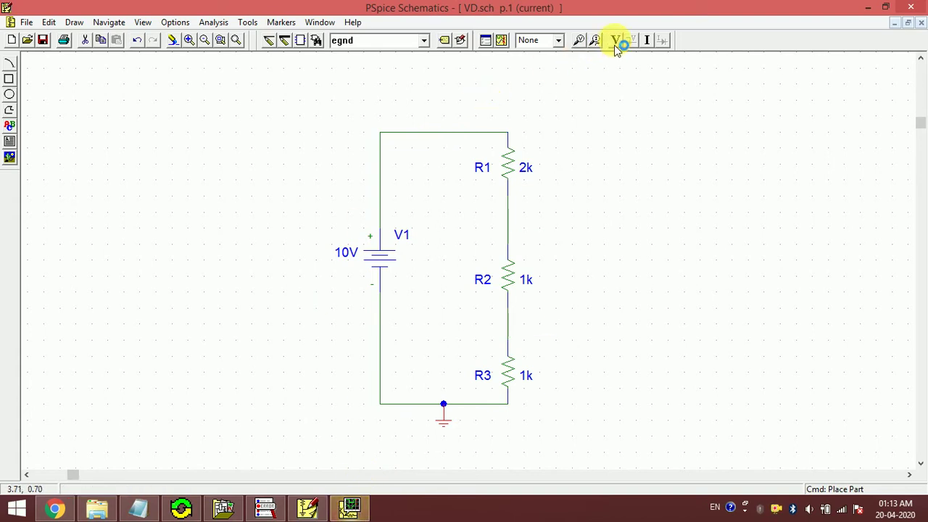
{"action": "left_click", "coordinate": [615, 42]}
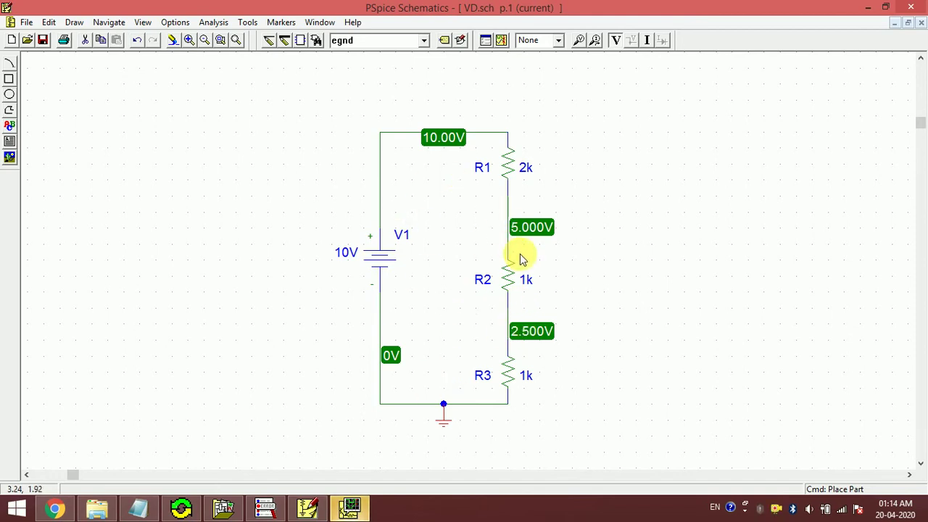
Set resistor R2 to 5k and re-run the simulation from the Analysis menu.
{"action": "double_click", "coordinate": [525, 281]}
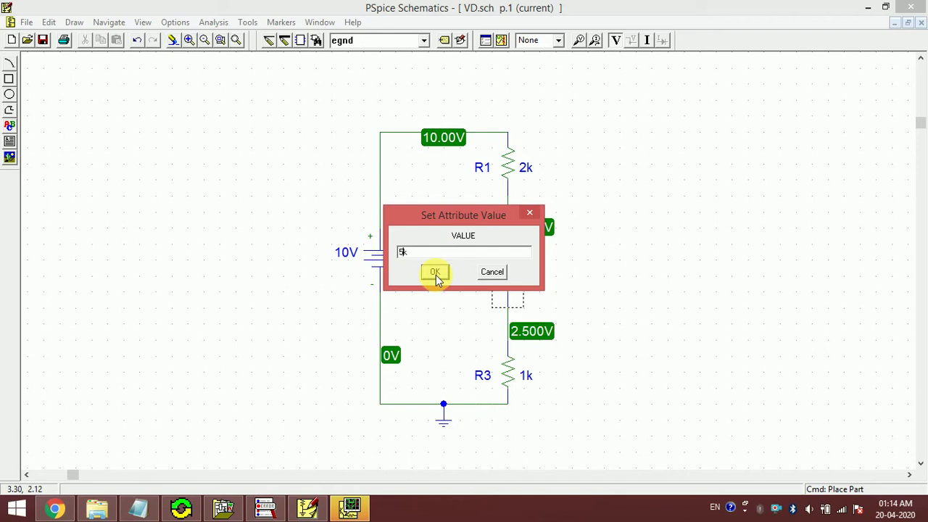
{"action": "left_click", "coordinate": [437, 272]}
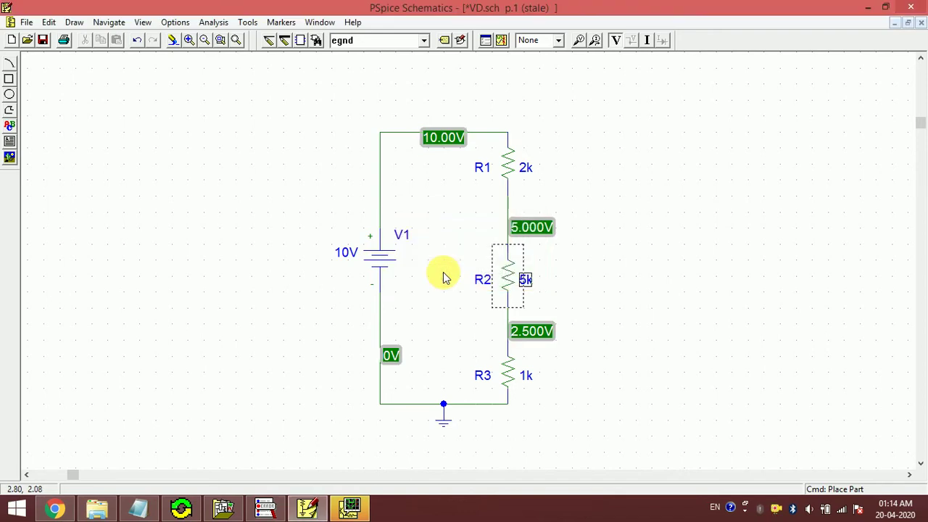
{"action": "left_click", "coordinate": [174, 22]}
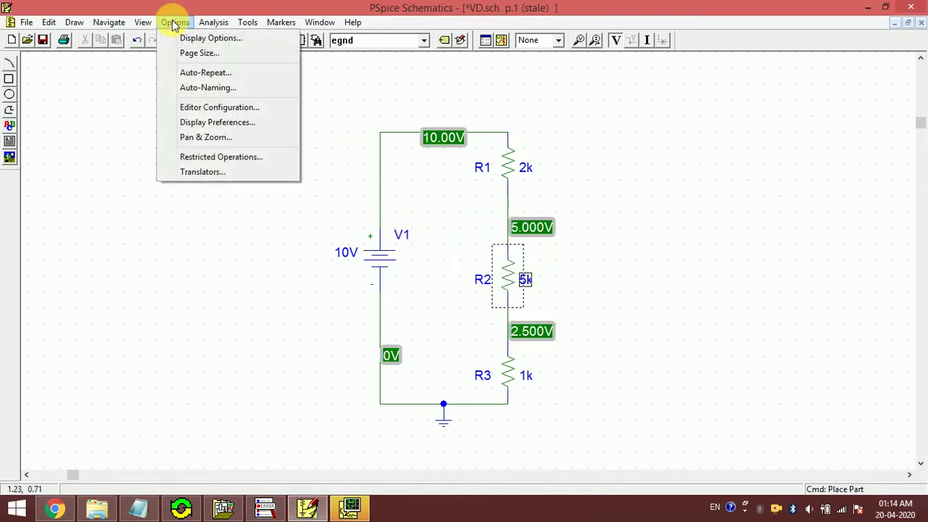
{"action": "mouse_move", "coordinate": [207, 21]}
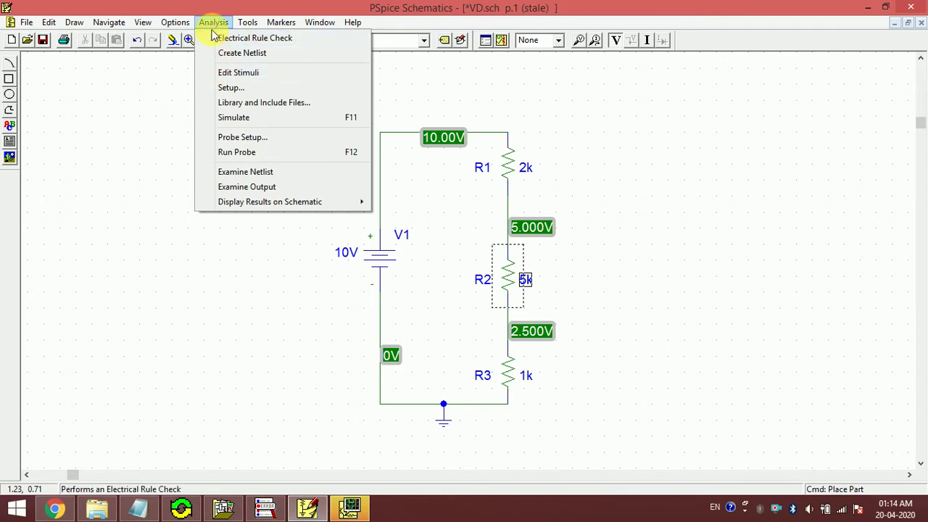
{"action": "left_click", "coordinate": [243, 128]}
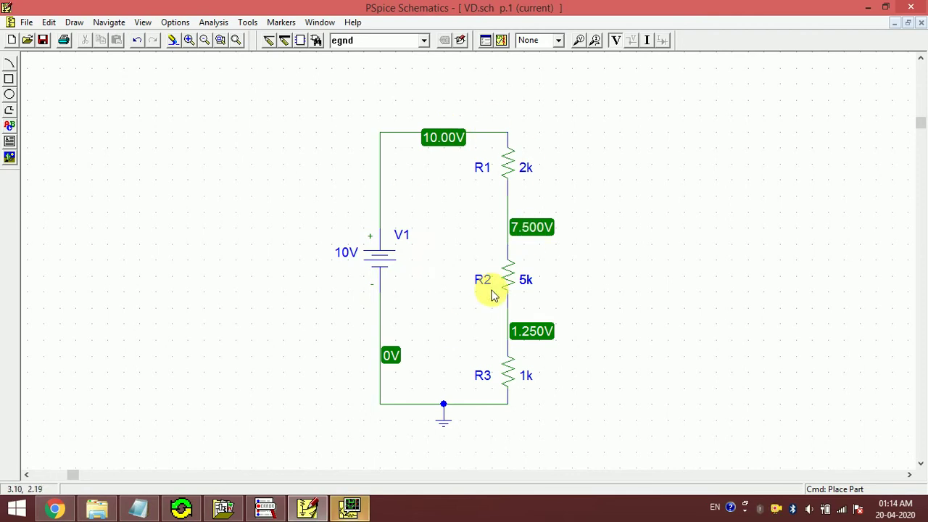
Toggle the I and V display buttons so 1.250mA currents show alongside node voltages.
{"action": "left_click", "coordinate": [648, 41]}
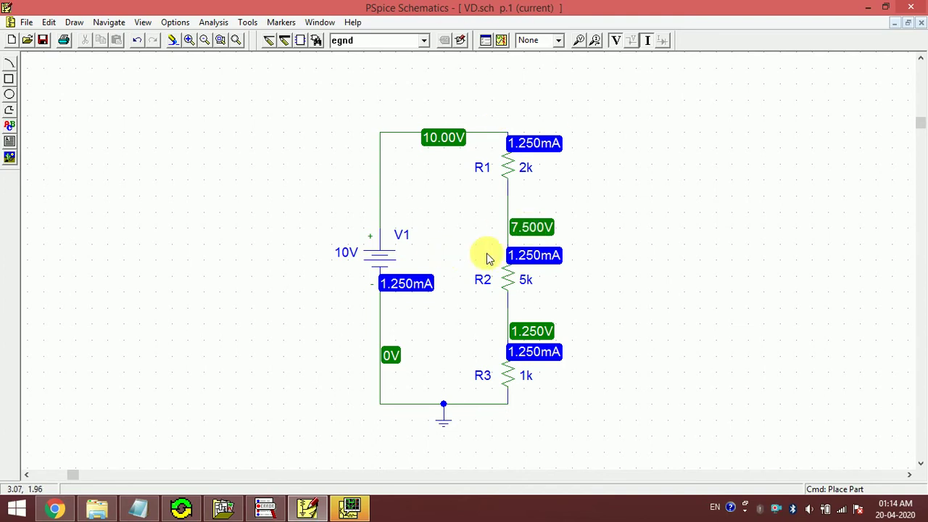
{"action": "left_click", "coordinate": [645, 41]}
{"action": "left_click", "coordinate": [616, 41]}
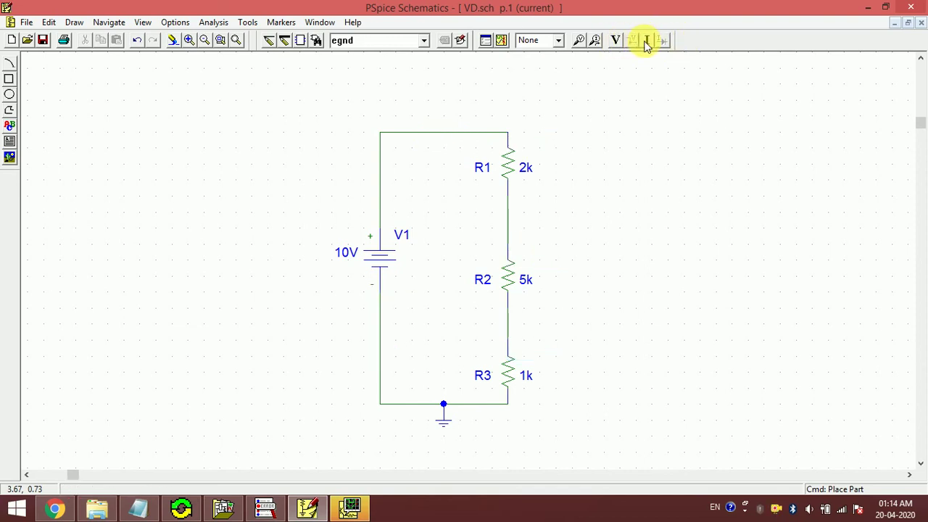
{"action": "left_click", "coordinate": [645, 41]}
{"action": "left_click", "coordinate": [616, 40]}
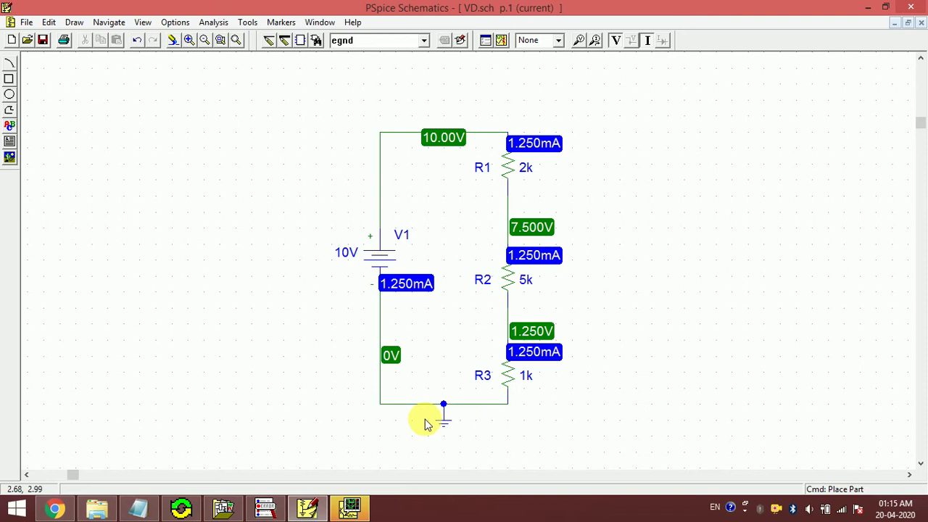
Close the schematic editor, simulation window, Design Manager and PSpice status dialog.
{"action": "mouse_move", "coordinate": [424, 425]}
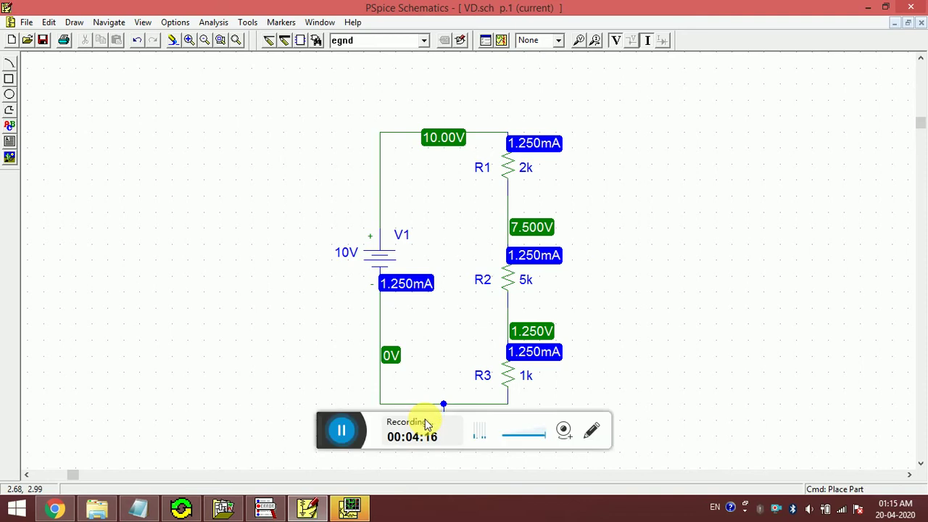
{"action": "left_click", "coordinate": [342, 435]}
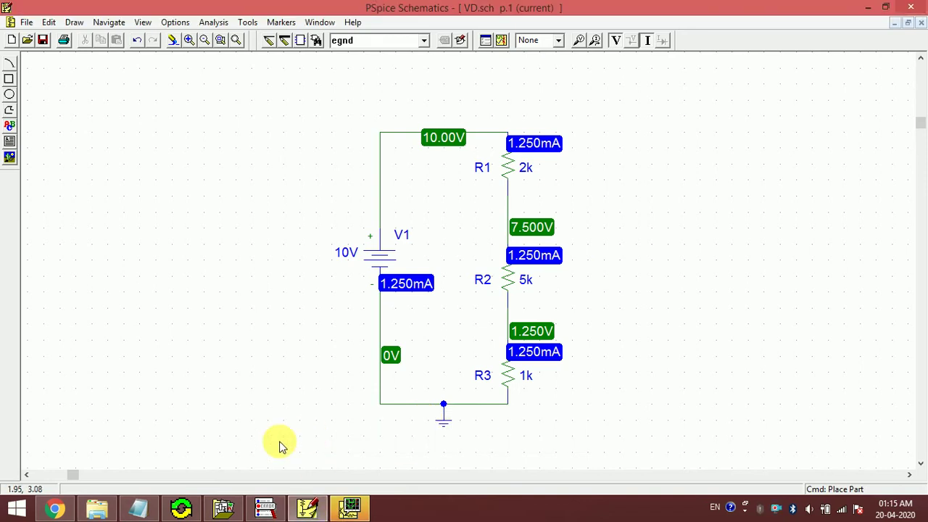
{"action": "left_click", "coordinate": [918, 9]}
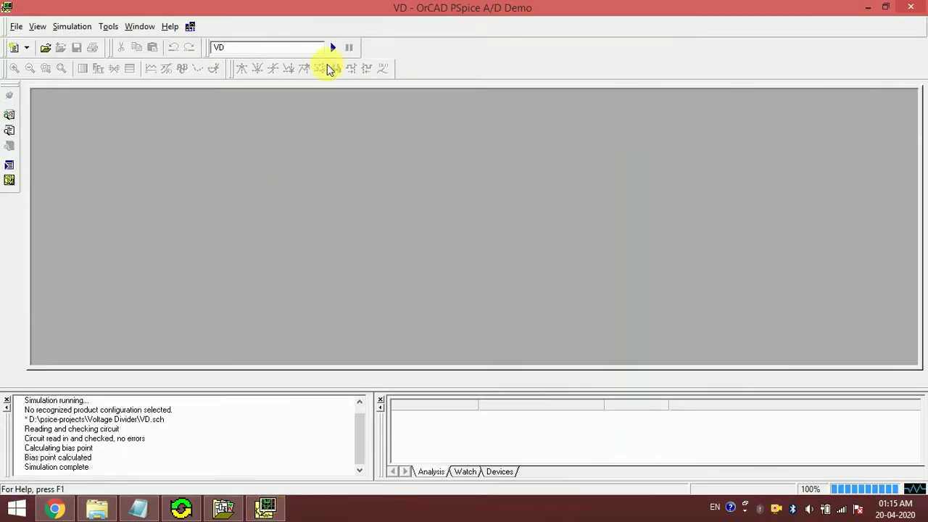
{"action": "left_click", "coordinate": [911, 8]}
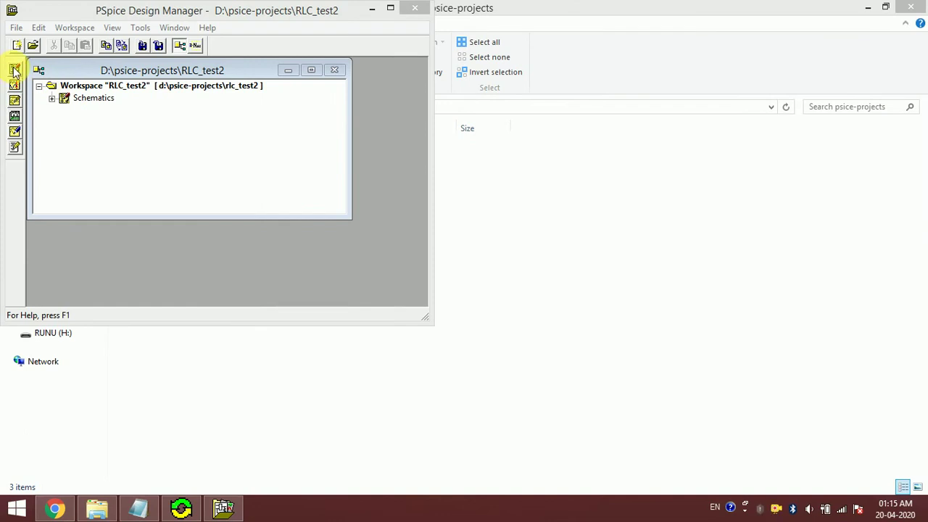
{"action": "left_click", "coordinate": [417, 8]}
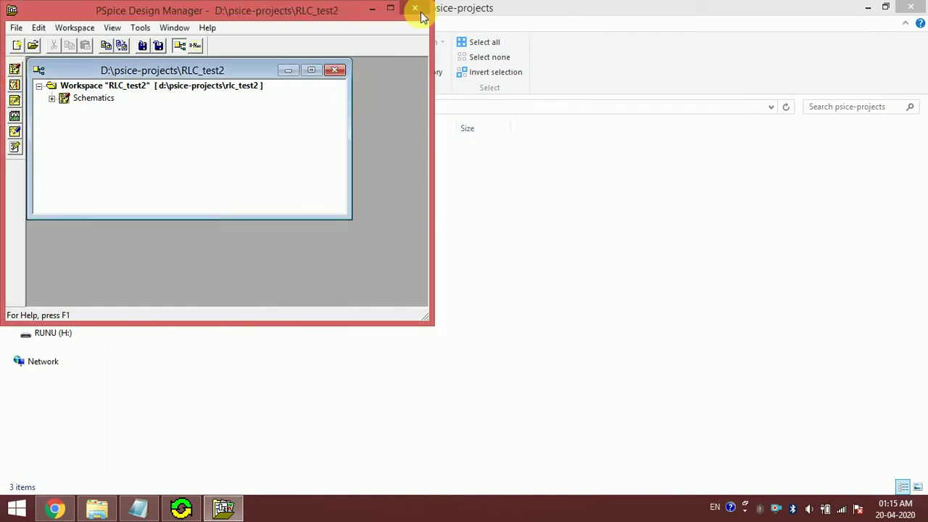
{"action": "left_click", "coordinate": [180, 506]}
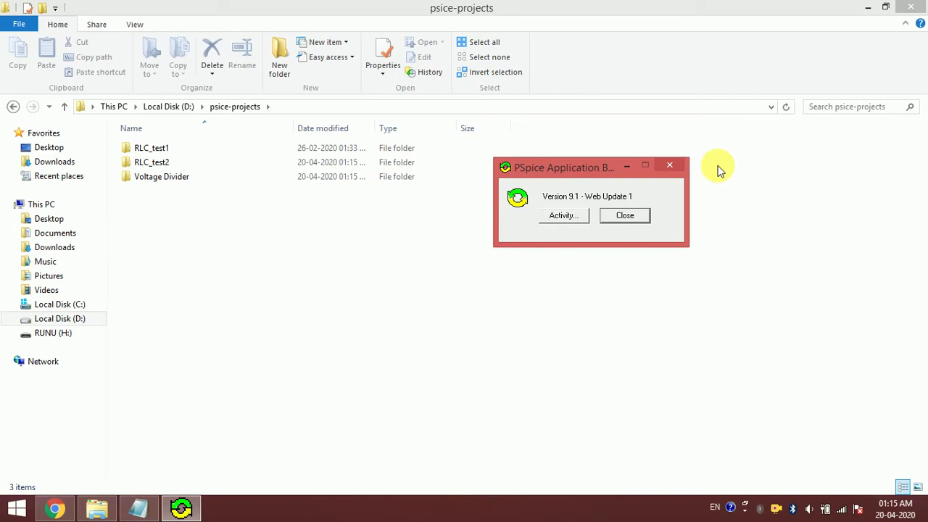
{"action": "left_click", "coordinate": [637, 216]}
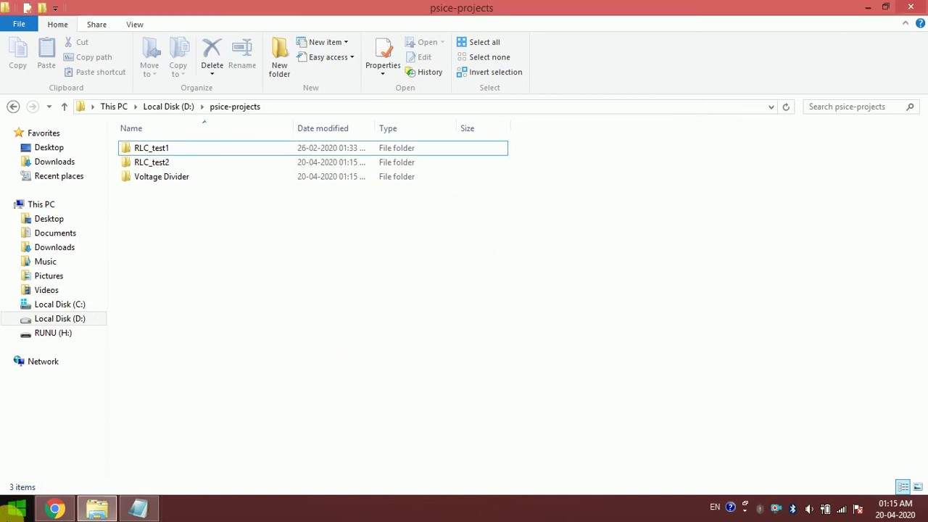
Launch PSpice Schematics from the Start screen by searching 'sch'.
{"action": "left_click", "coordinate": [16, 507]}
{"action": "type", "text": "sc"}
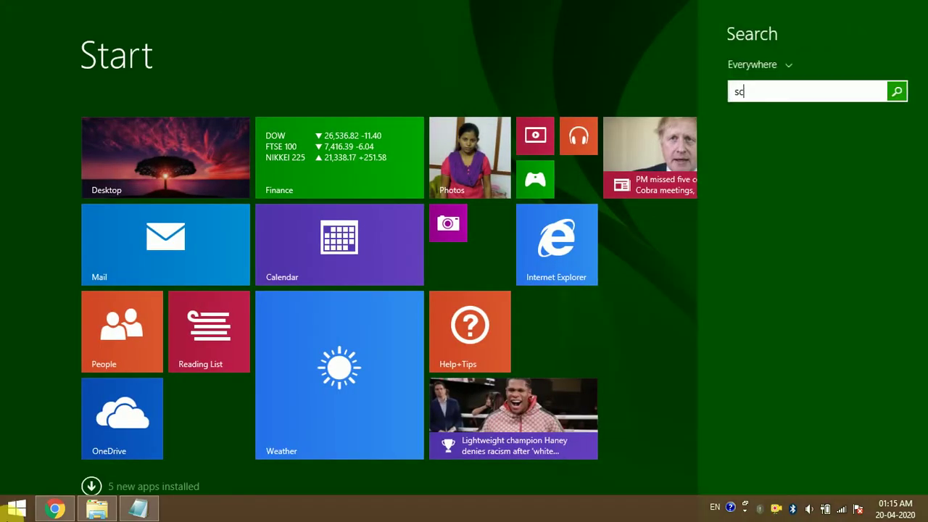
{"action": "type", "text": "hematics"}
{"action": "key", "text": "Return"}
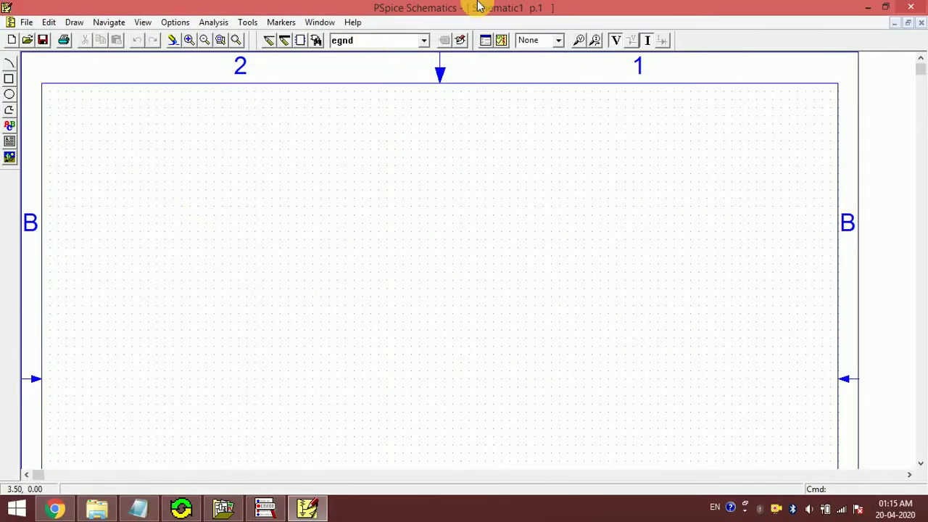
Place DC source V1 and three 1k resistors R1, R2, R3 side by side.
{"action": "left_click", "coordinate": [359, 44]}
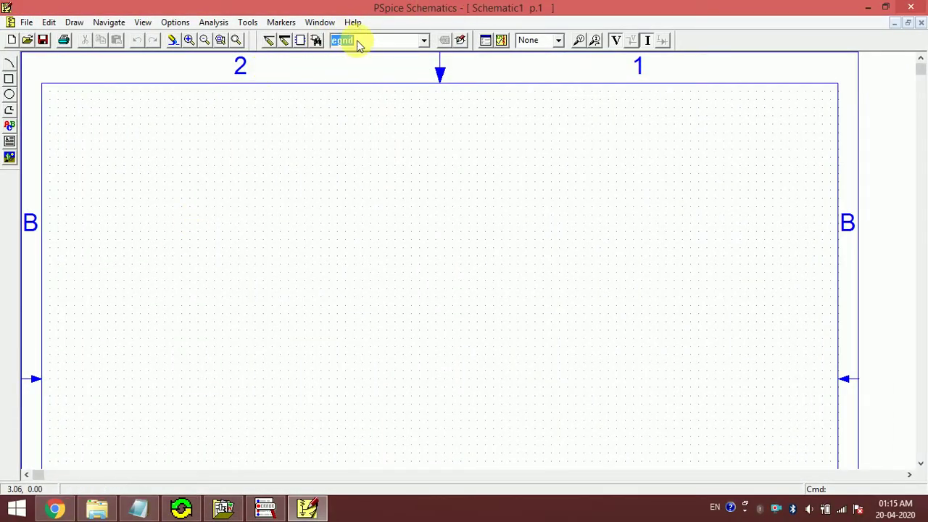
{"action": "key", "text": "Return"}
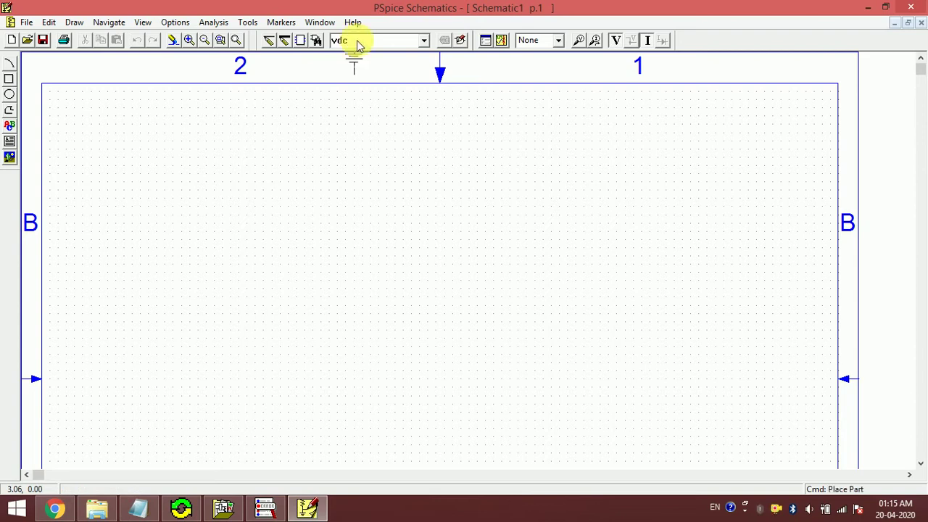
{"action": "left_click", "coordinate": [221, 227]}
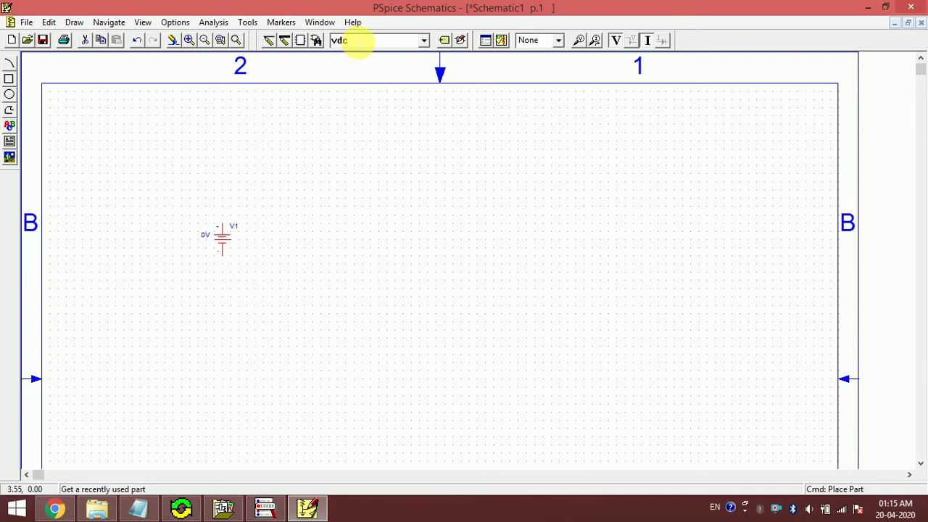
{"action": "left_click", "coordinate": [351, 40]}
{"action": "type", "text": "r"}
{"action": "key", "text": "Return"}
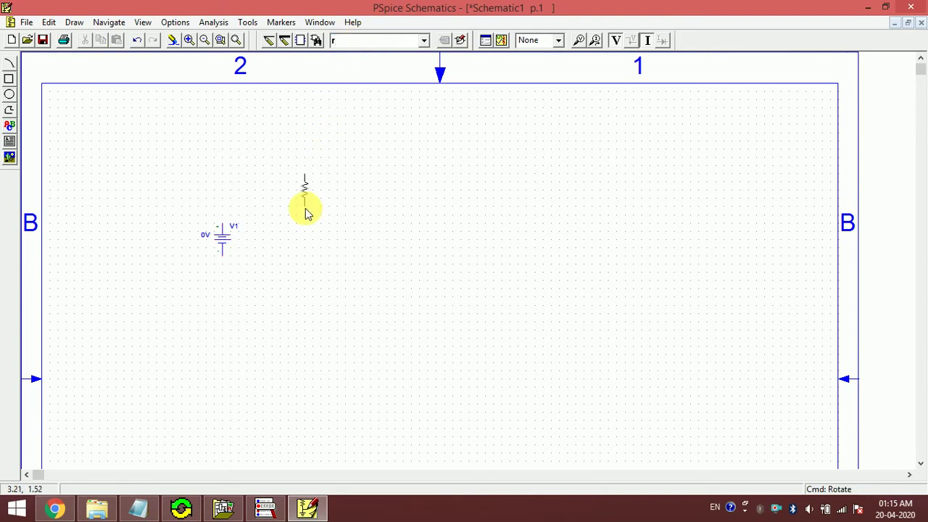
{"action": "left_click", "coordinate": [317, 263]}
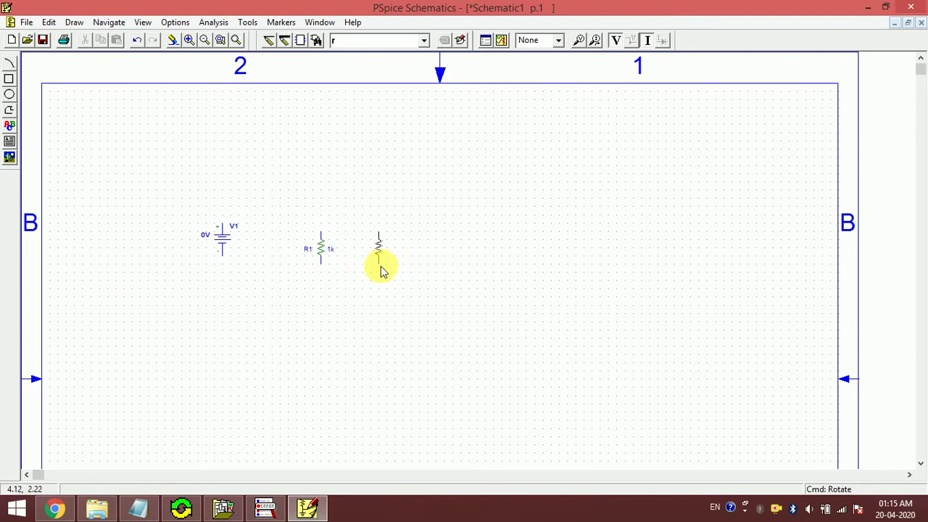
{"action": "left_click", "coordinate": [381, 270]}
{"action": "left_click", "coordinate": [445, 270]}
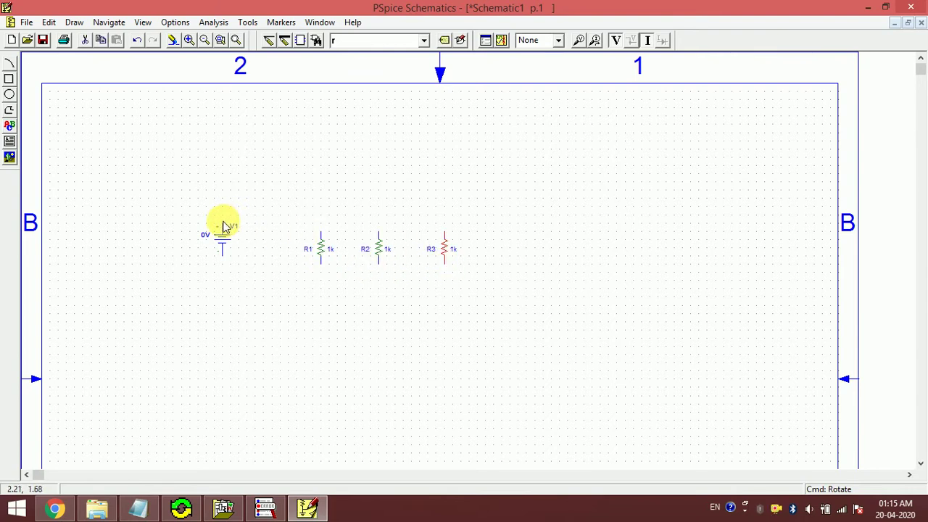
Draw the top wire from V1's top across R1 to R3's top pin.
{"action": "left_click", "coordinate": [269, 40]}
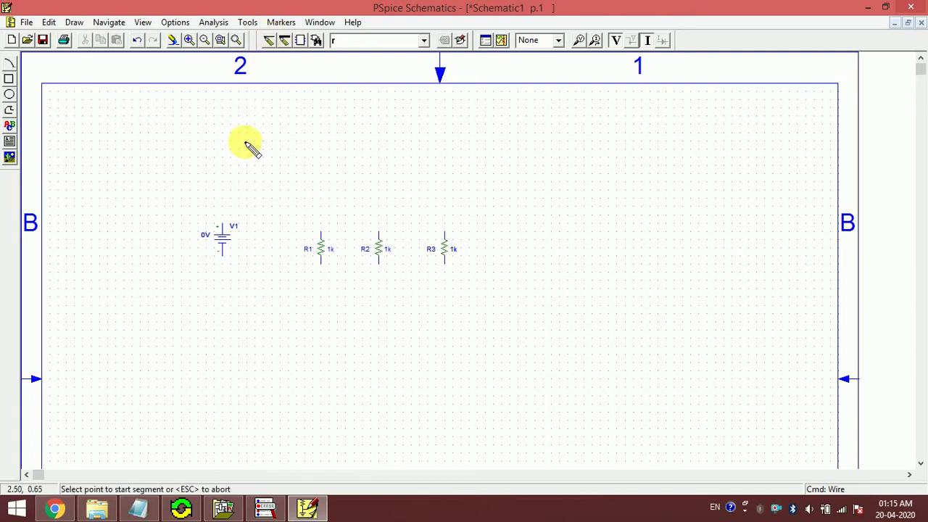
{"action": "left_click", "coordinate": [320, 215]}
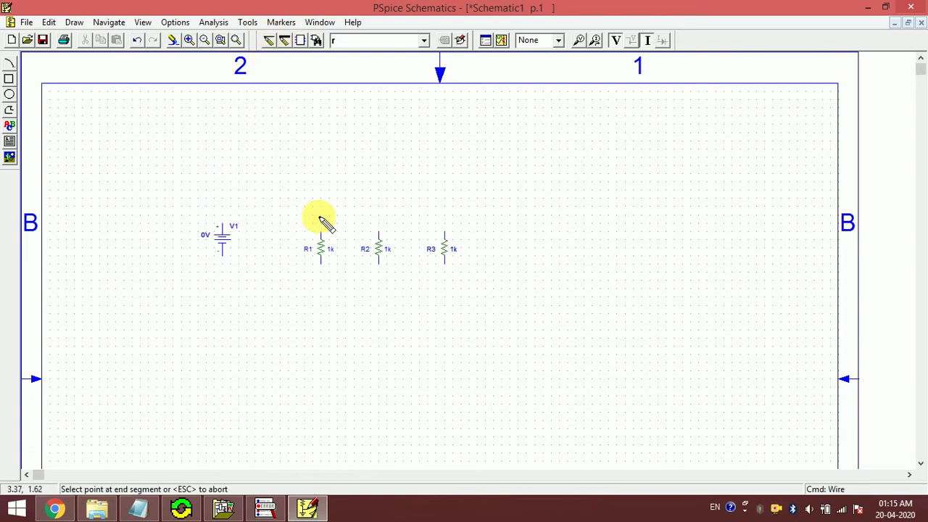
{"action": "left_click", "coordinate": [221, 221]}
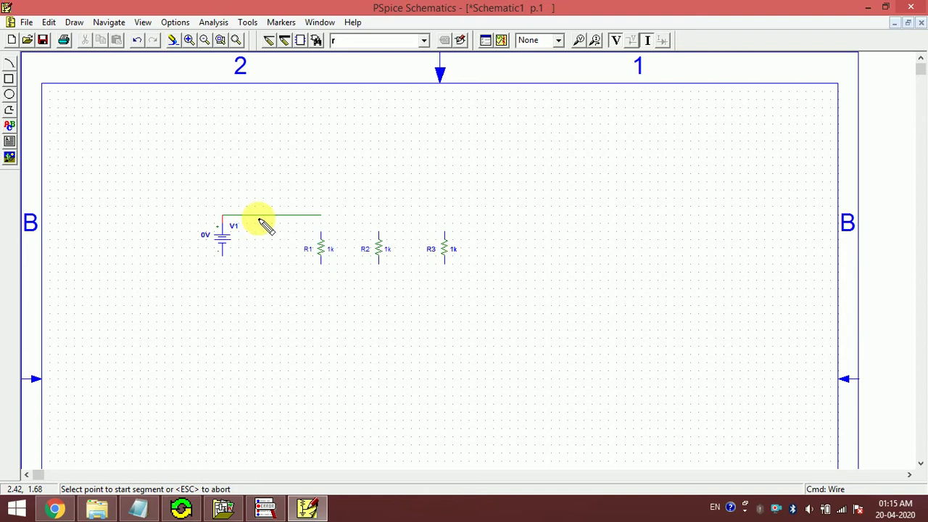
{"action": "left_click", "coordinate": [411, 224]}
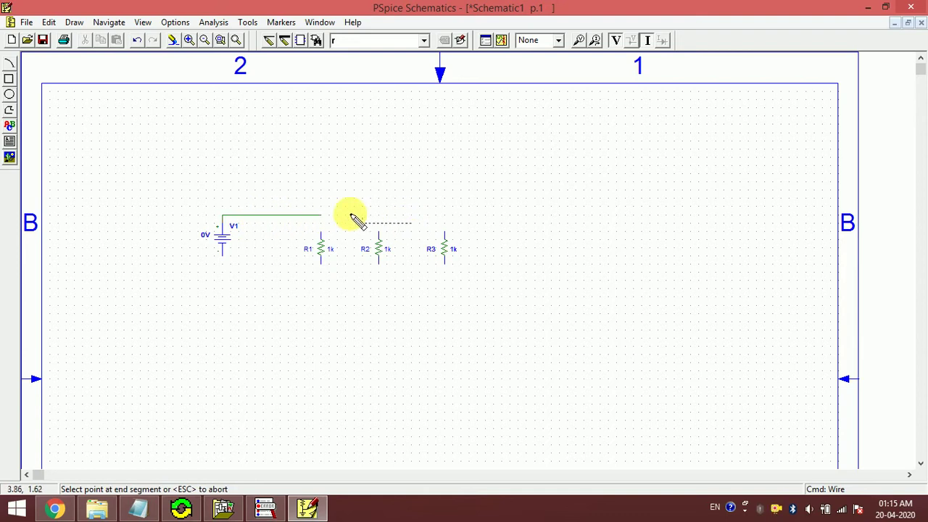
{"action": "right_click", "coordinate": [330, 225]}
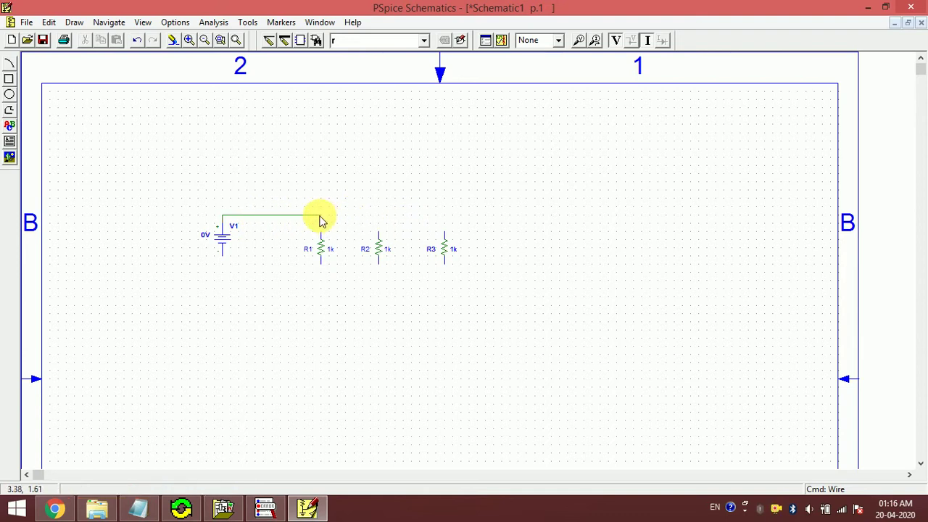
{"action": "key", "text": "ctrl+w"}
{"action": "left_click", "coordinate": [321, 215]}
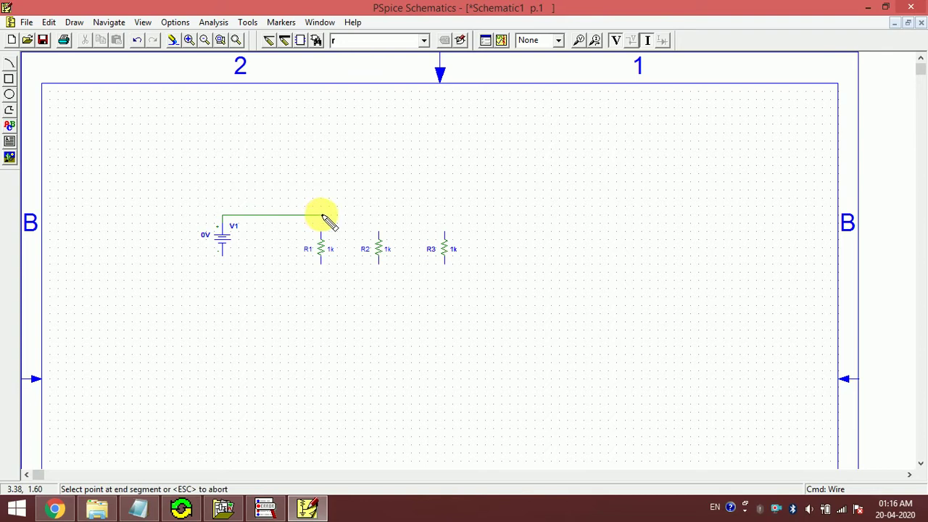
{"action": "left_click", "coordinate": [444, 232]}
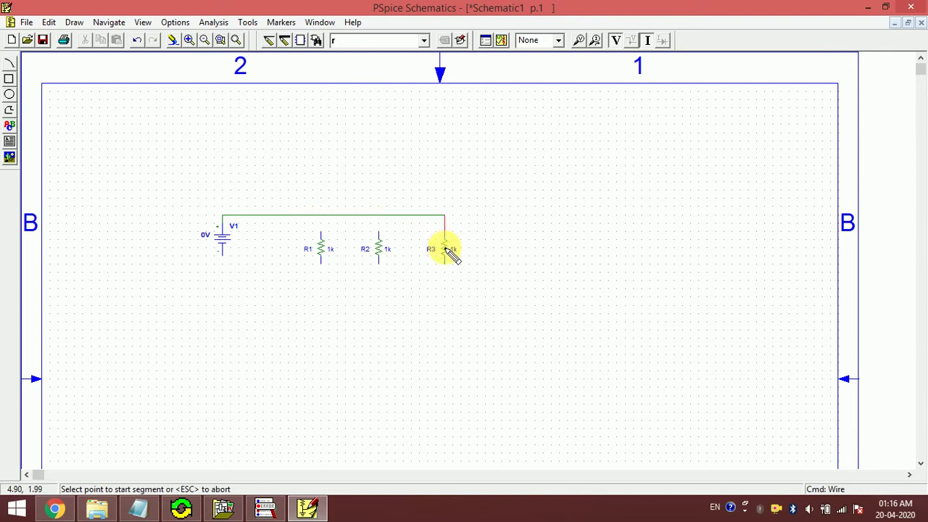
Wire R3's bottom pin back to V1's negative pin and join R1's top to the top wire.
{"action": "left_click", "coordinate": [444, 263]}
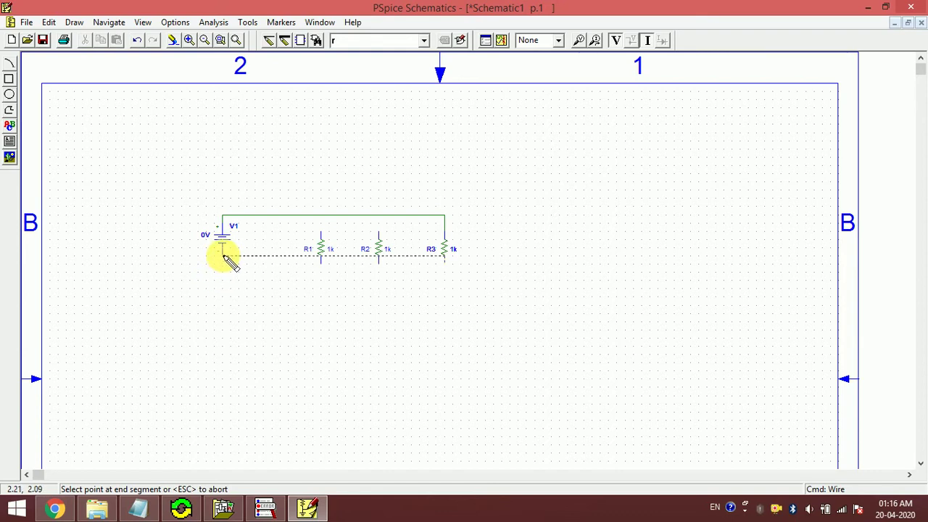
{"action": "left_click", "coordinate": [222, 279]}
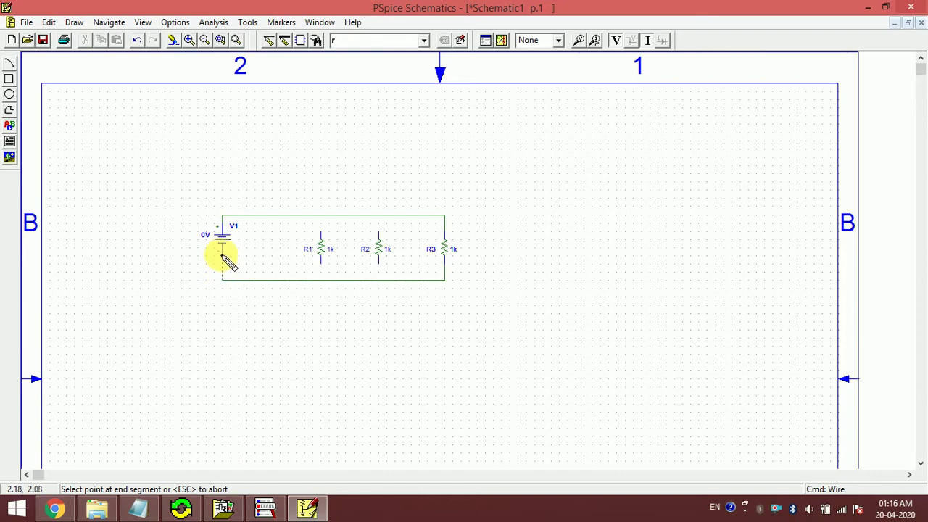
{"action": "left_click", "coordinate": [223, 252]}
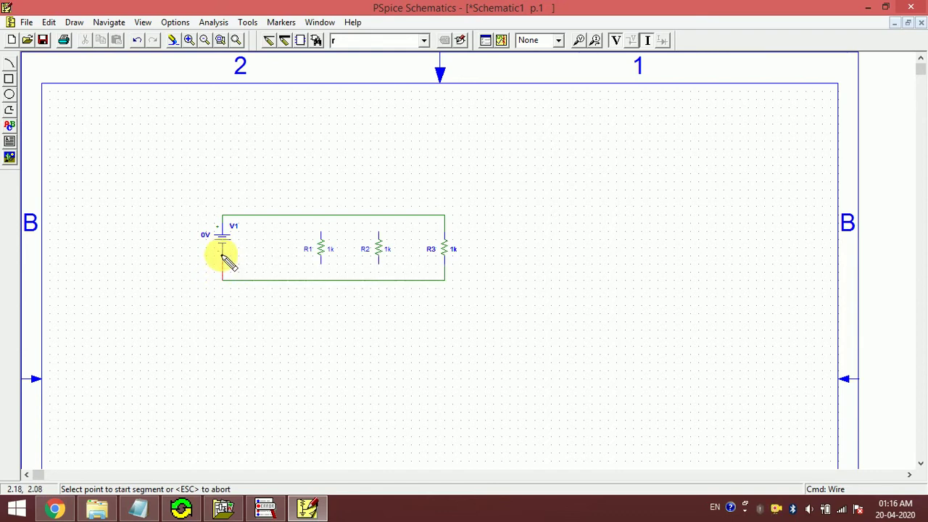
{"action": "left_click", "coordinate": [320, 233]}
{"action": "left_click", "coordinate": [320, 215]}
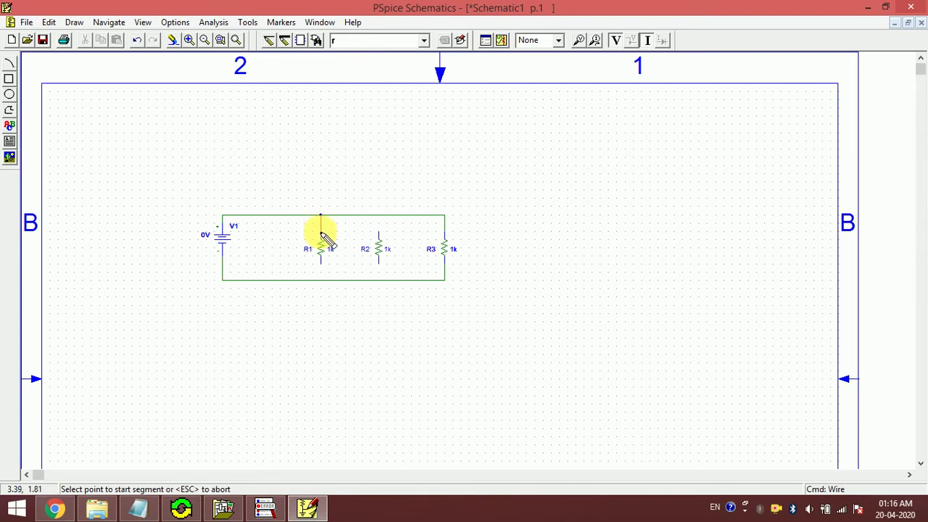
{"action": "left_click", "coordinate": [378, 216]}
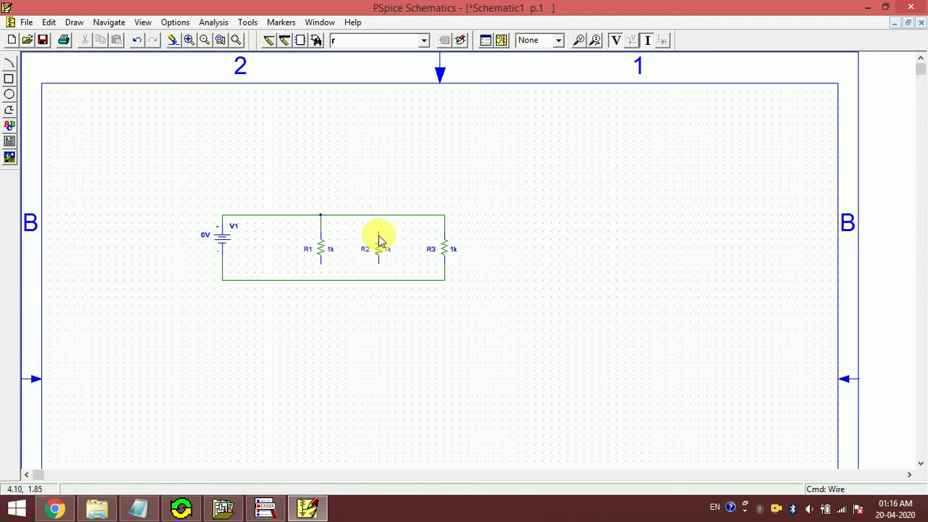
{"action": "left_click", "coordinate": [222, 42]}
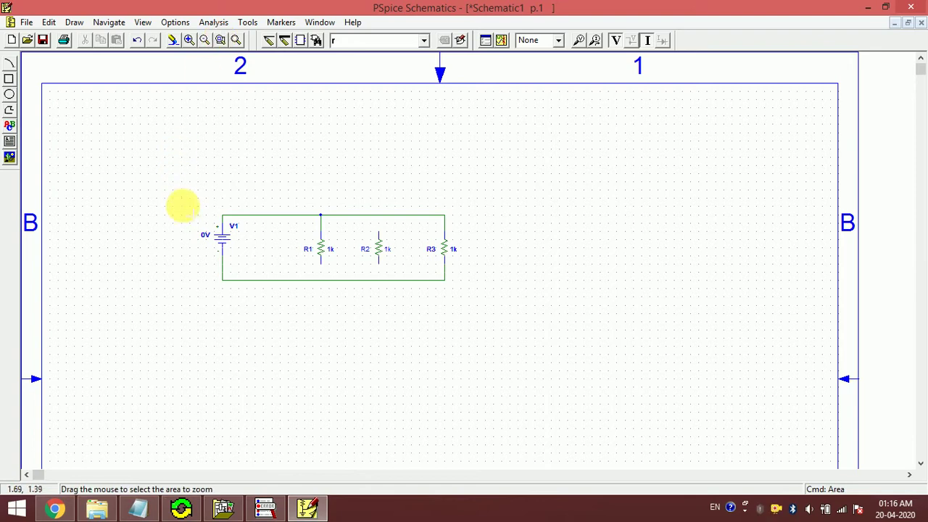
Zoom in on the circuit and wire R2's top pin up to the top wire.
{"action": "left_click_drag", "start_coordinate": [188, 194], "coordinate": [517, 326]}
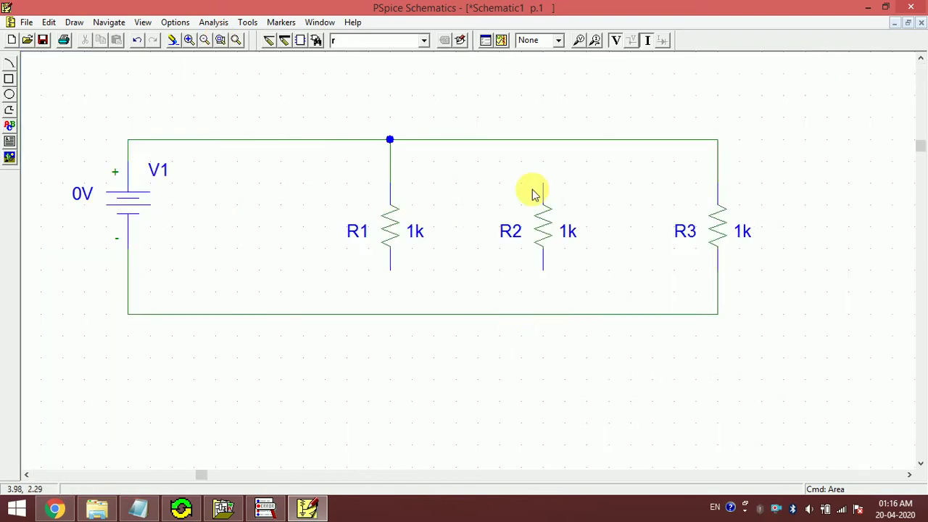
{"action": "left_click", "coordinate": [267, 42]}
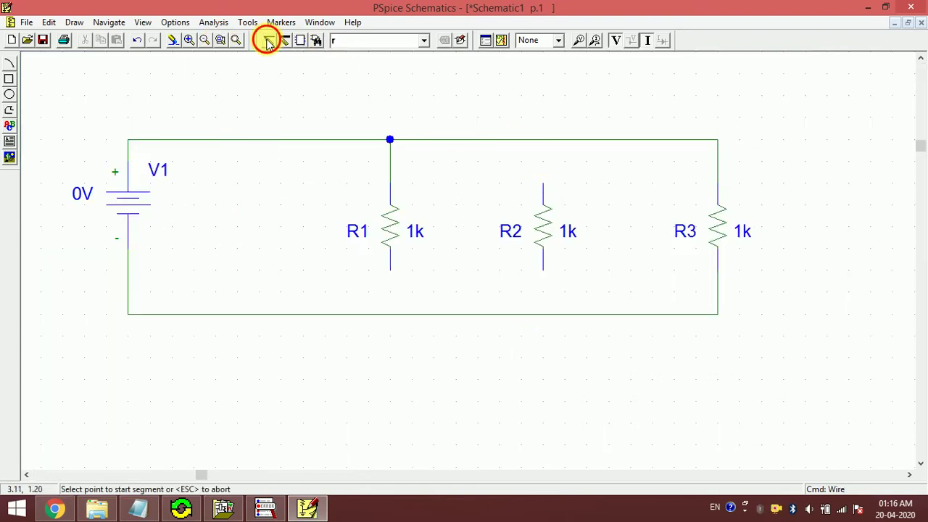
{"action": "left_click", "coordinate": [543, 184]}
{"action": "left_click", "coordinate": [543, 139]}
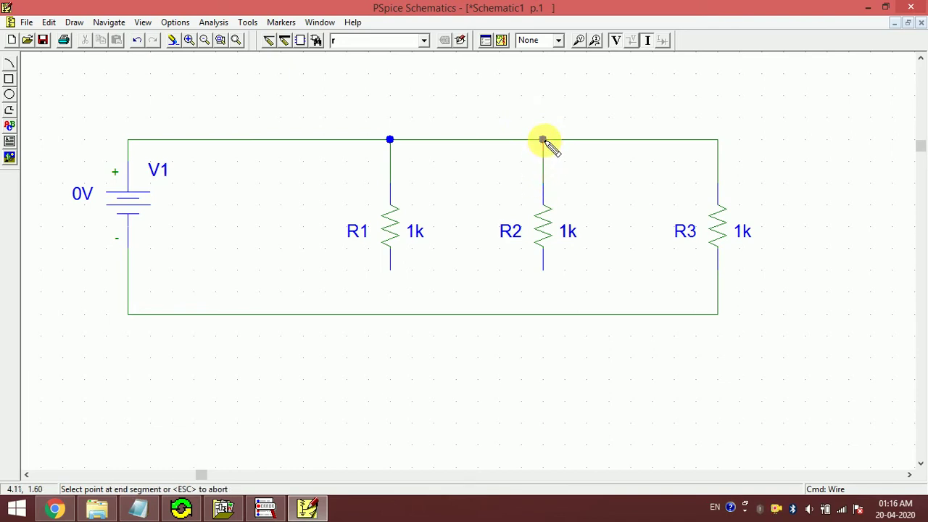
{"action": "right_click", "coordinate": [573, 232]}
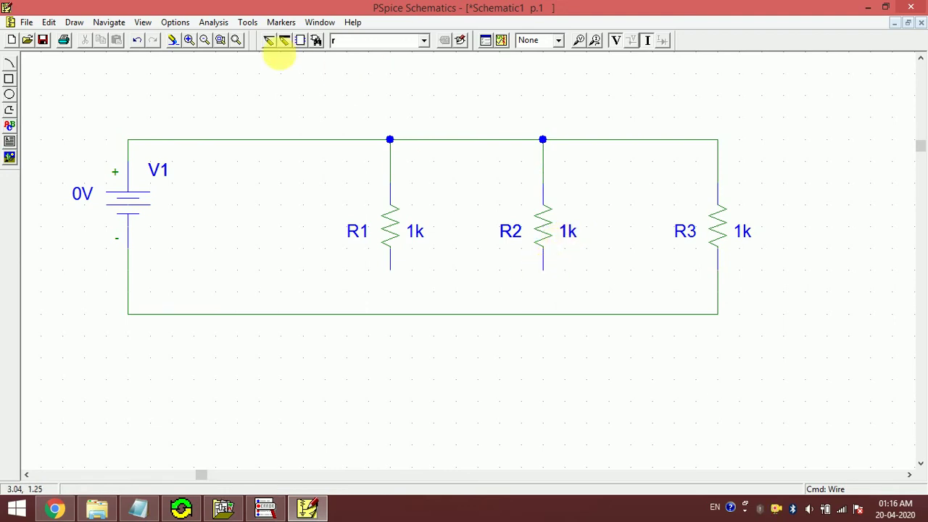
Attempt a wire to R2's lower terminal, then cancel and undo the misplaced wire.
{"action": "left_click", "coordinate": [268, 41]}
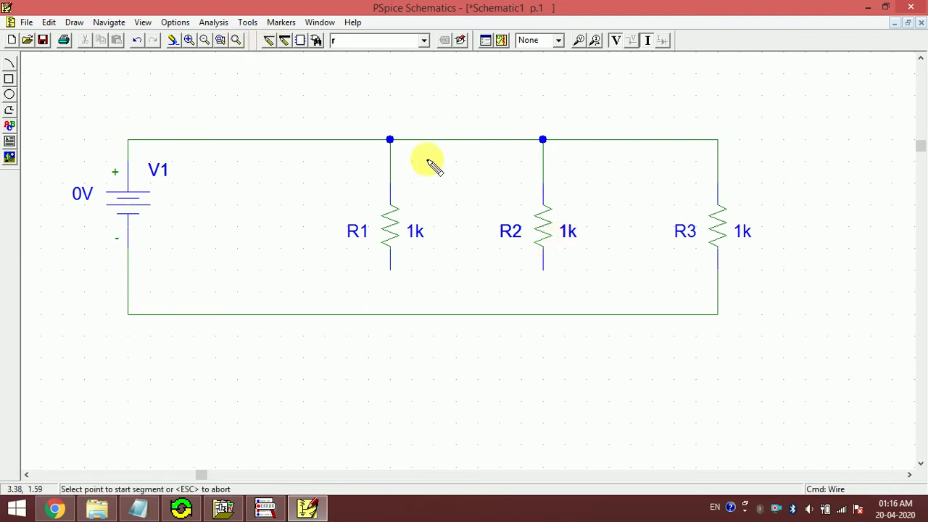
{"action": "left_click", "coordinate": [586, 161]}
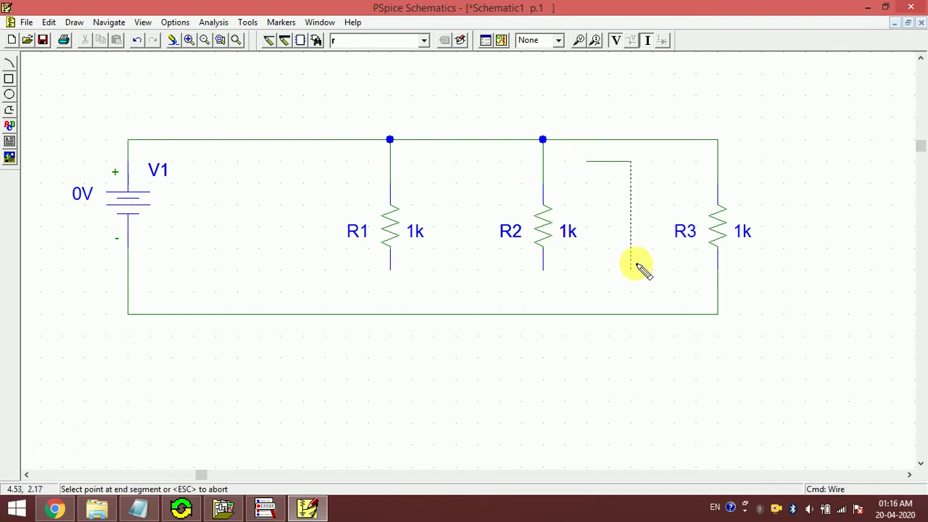
{"action": "right_click", "coordinate": [540, 279]}
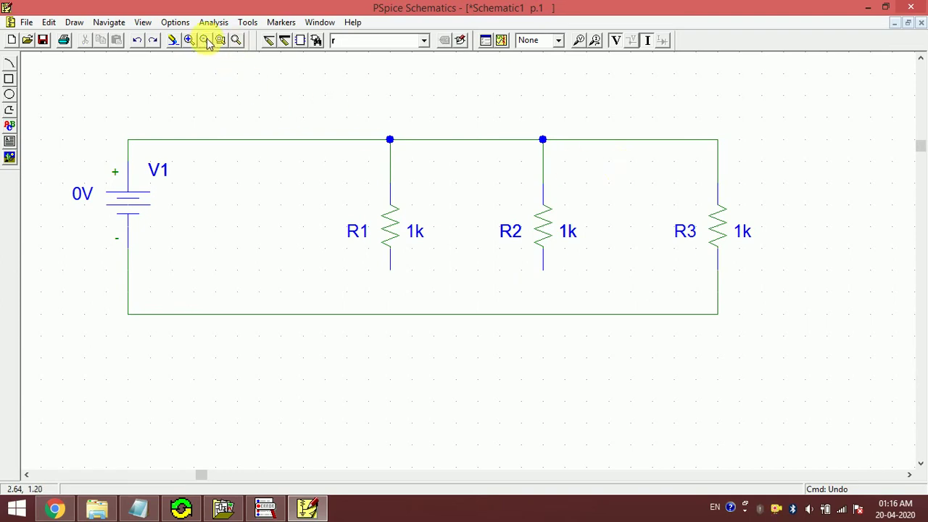
{"action": "key", "text": "ctrl+w"}
{"action": "left_click", "coordinate": [585, 290]}
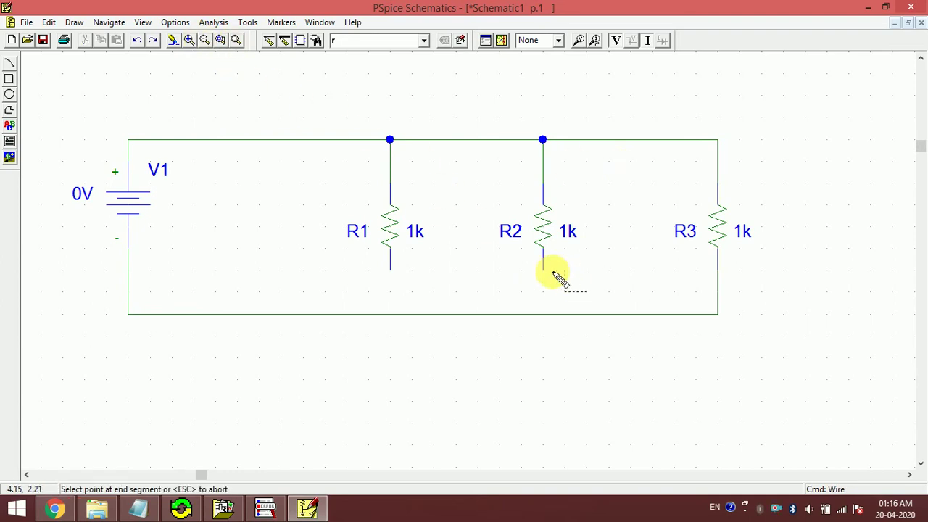
{"action": "left_click", "coordinate": [544, 272]}
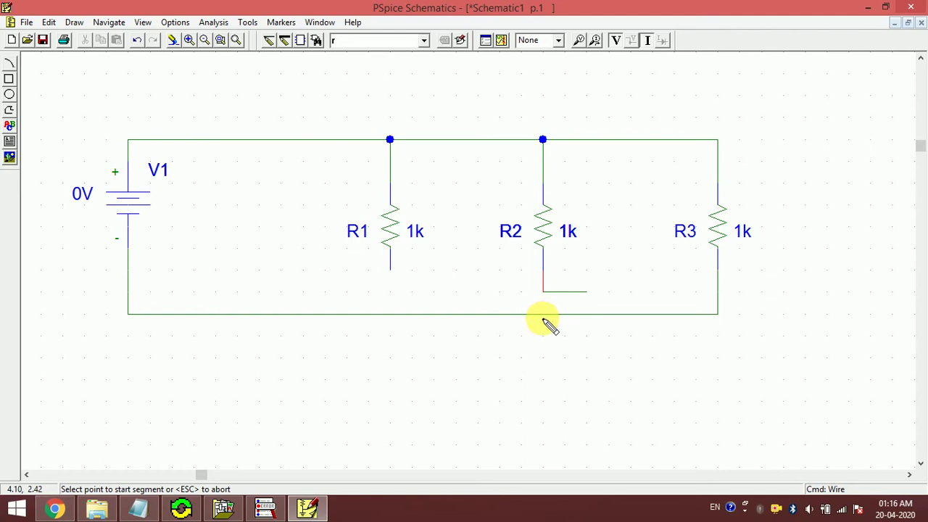
{"action": "key", "text": "ctrl+z"}
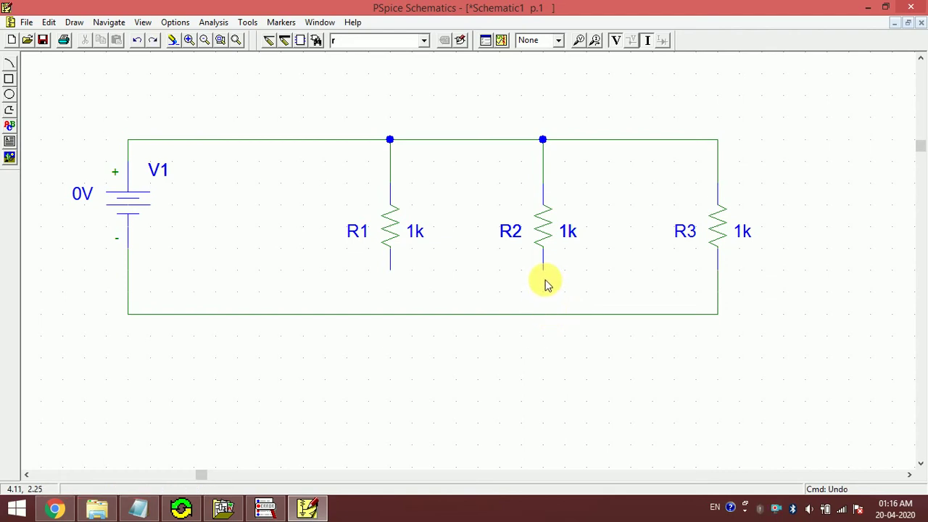
Connect R2's and R1's lower leads down to the bottom wire.
{"action": "left_click", "coordinate": [270, 42]}
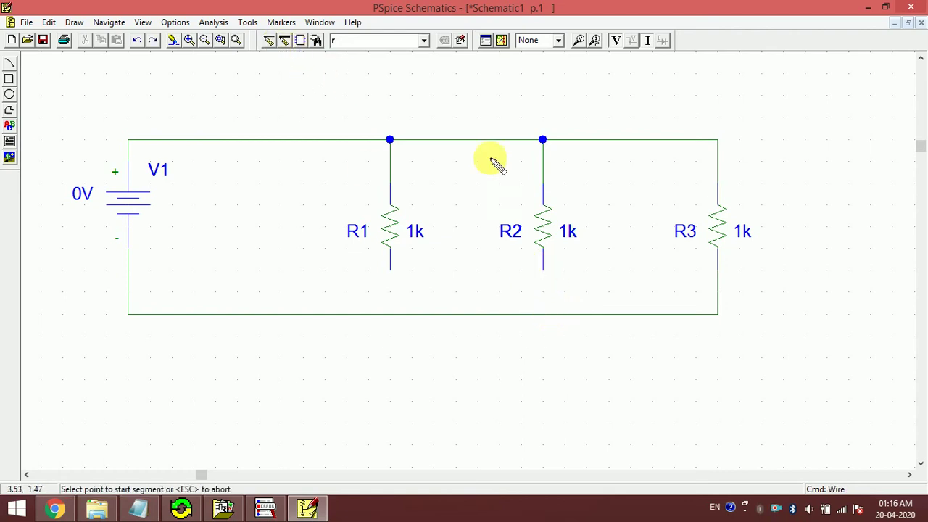
{"action": "left_click", "coordinate": [543, 270]}
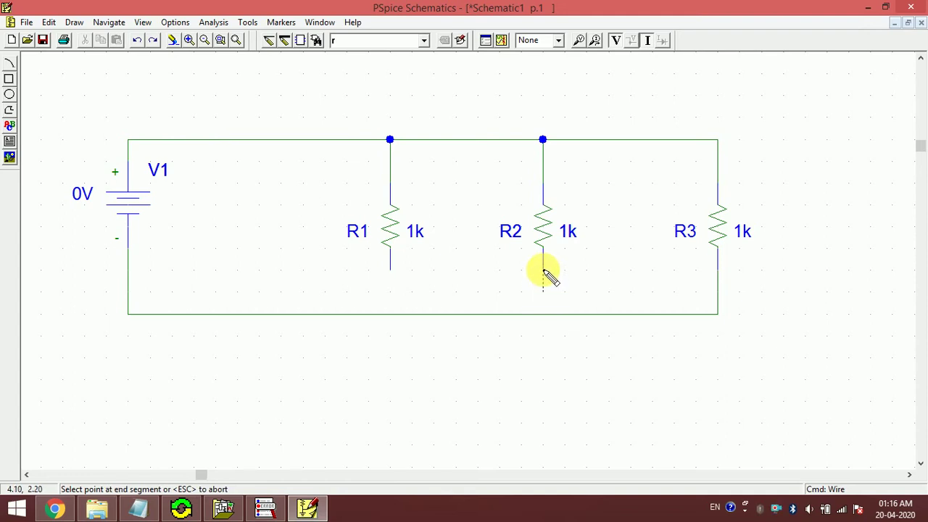
{"action": "left_click", "coordinate": [543, 313]}
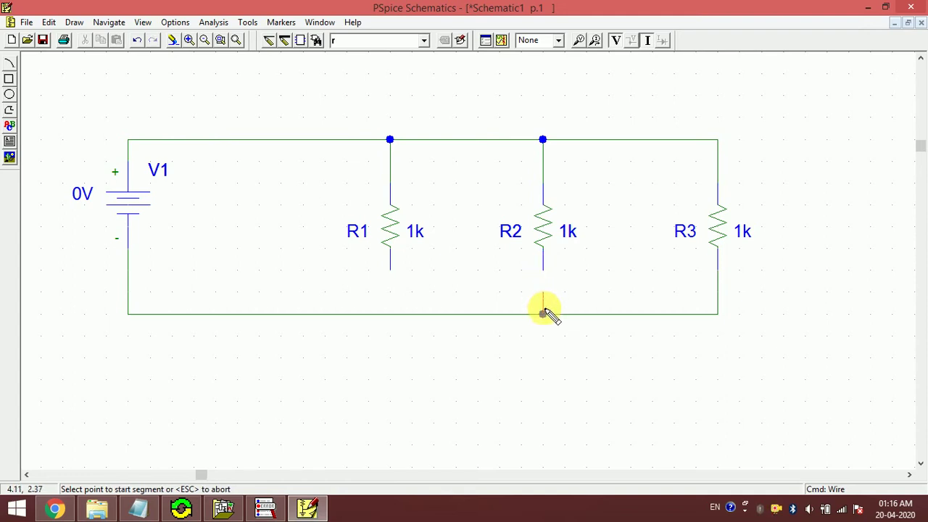
{"action": "left_click", "coordinate": [544, 273]}
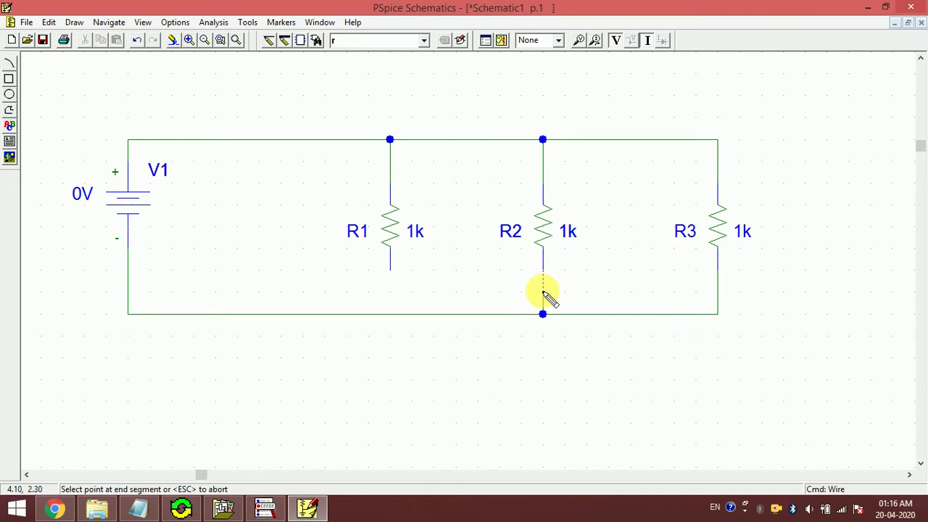
{"action": "left_click", "coordinate": [544, 293]}
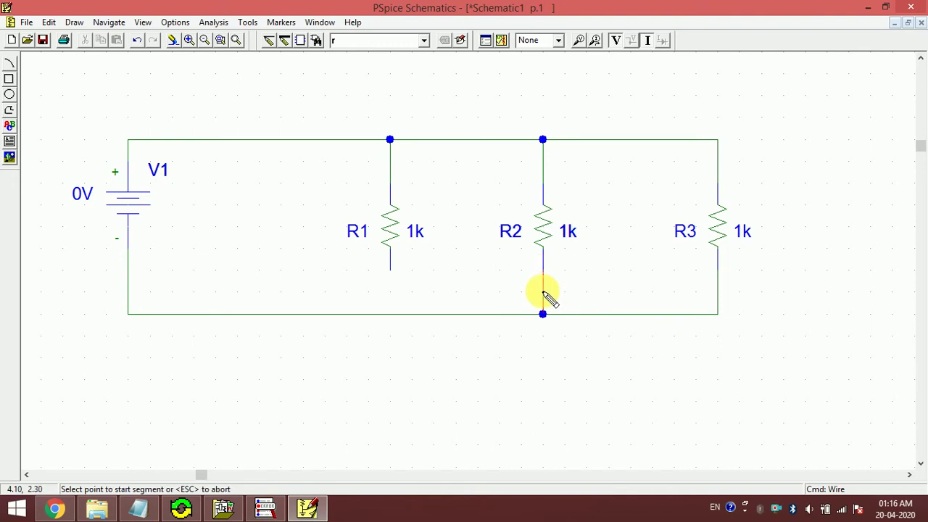
{"action": "left_click", "coordinate": [390, 274]}
{"action": "left_click", "coordinate": [390, 314]}
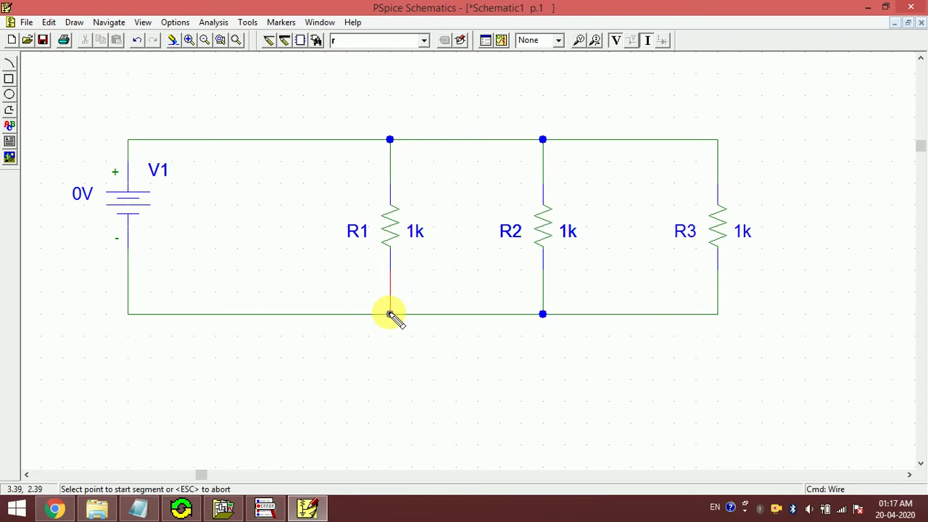
Change source V1's DC value from 0V to 10V, then open the Analysis menu.
{"action": "double_click", "coordinate": [78, 193]}
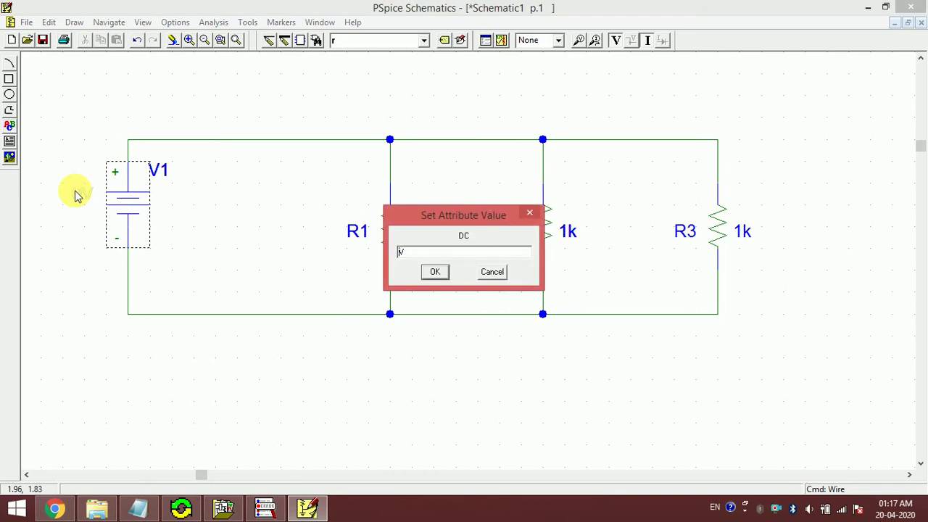
{"action": "type", "text": "10"}
{"action": "key", "text": "Return"}
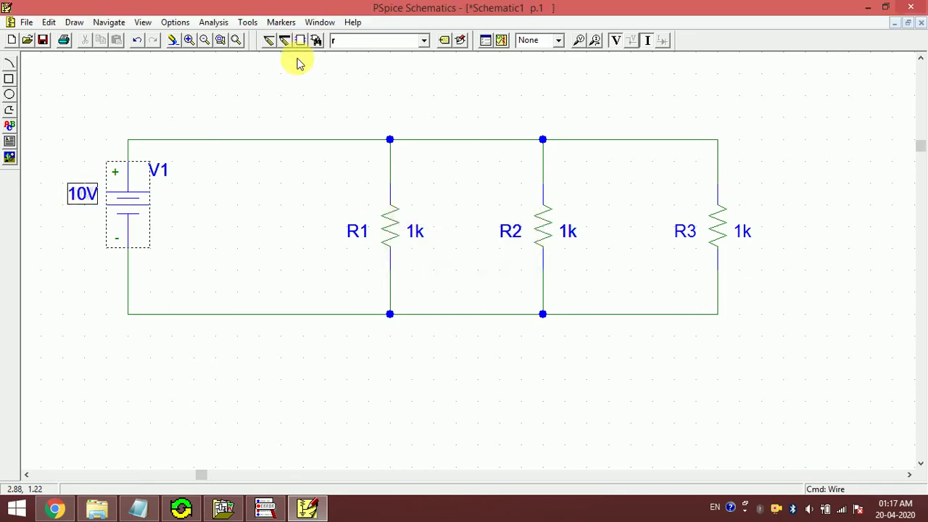
{"action": "left_click", "coordinate": [286, 124]}
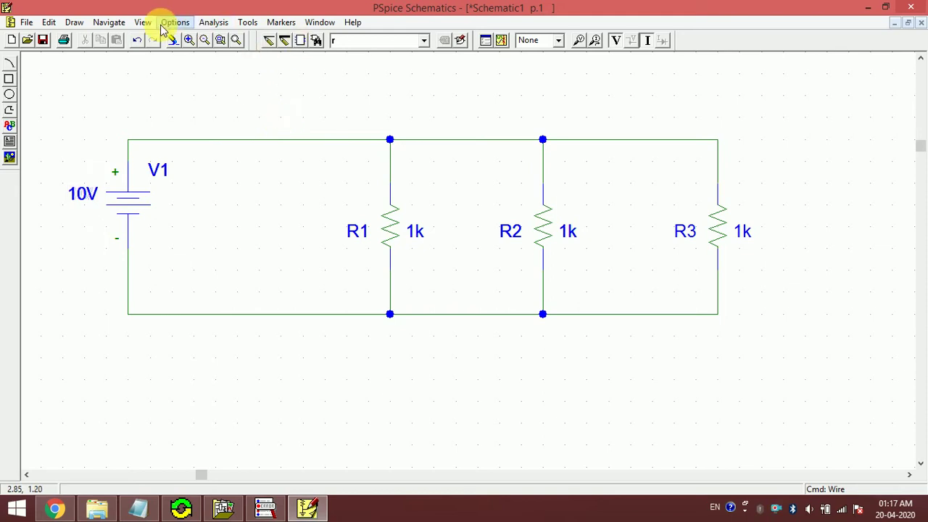
{"action": "left_click", "coordinate": [212, 24]}
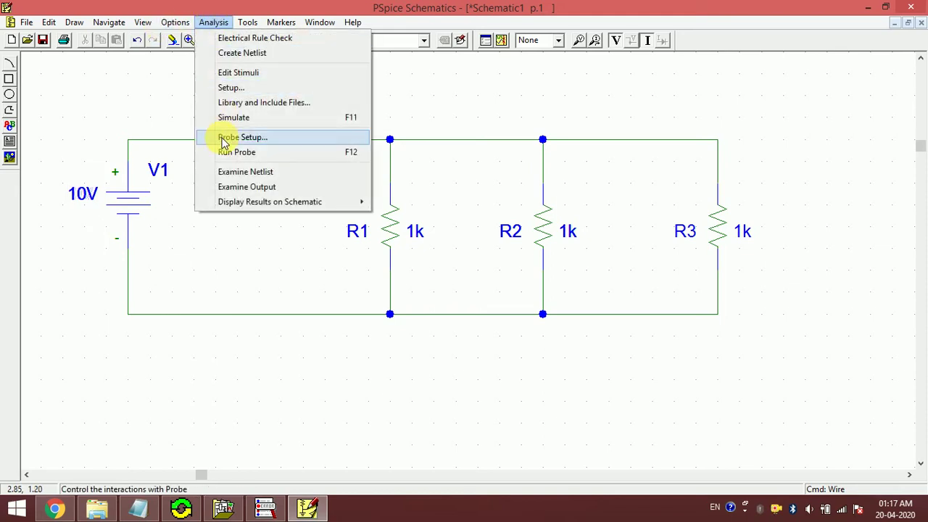
Run Simulate, accept the save-first prompt, and create a new folder in psice-projects.
{"action": "left_click", "coordinate": [275, 121]}
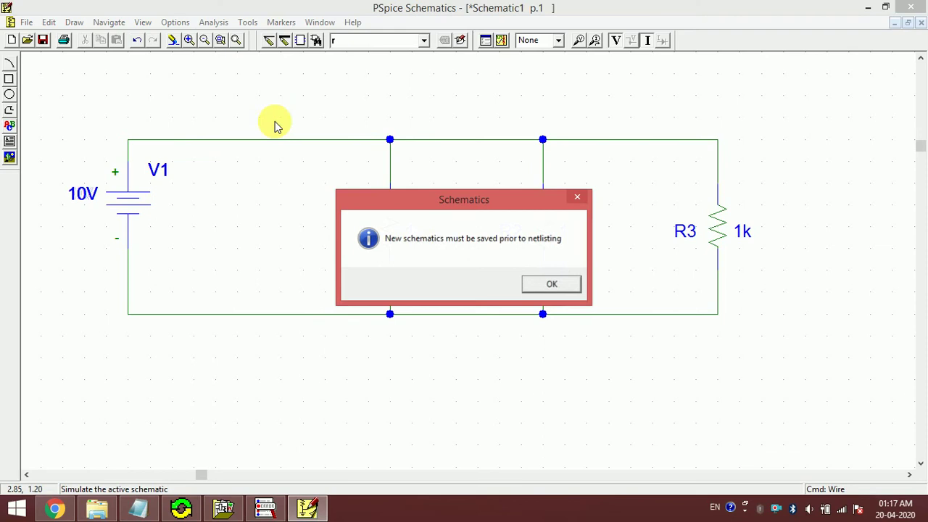
{"action": "left_click", "coordinate": [558, 285]}
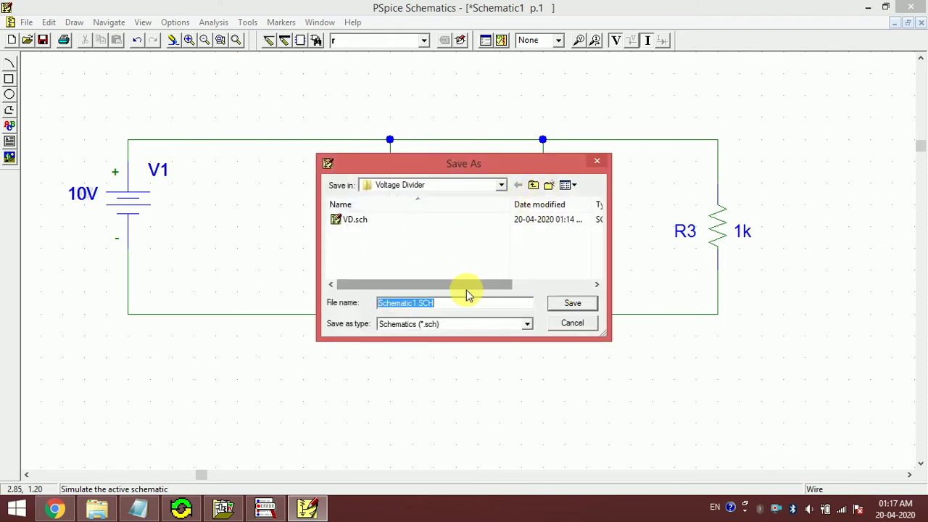
{"action": "left_click", "coordinate": [534, 185]}
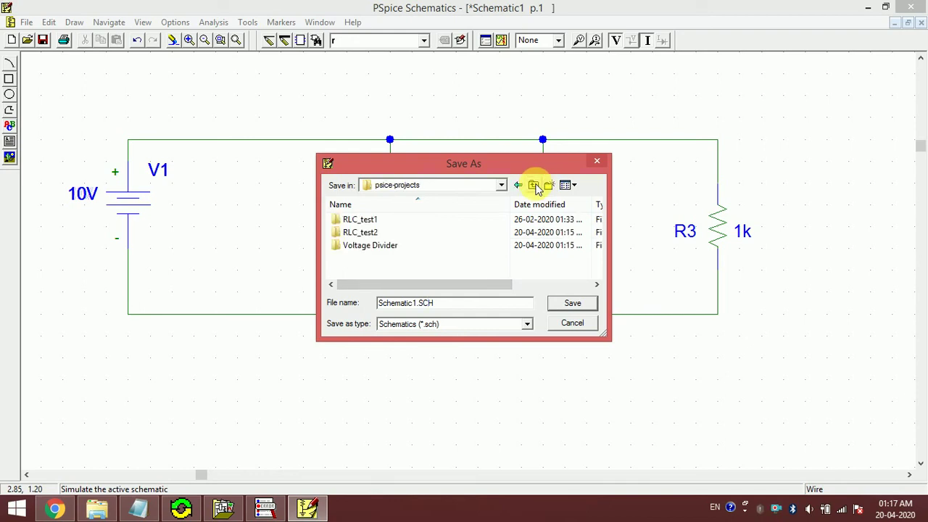
{"action": "left_click", "coordinate": [550, 185]}
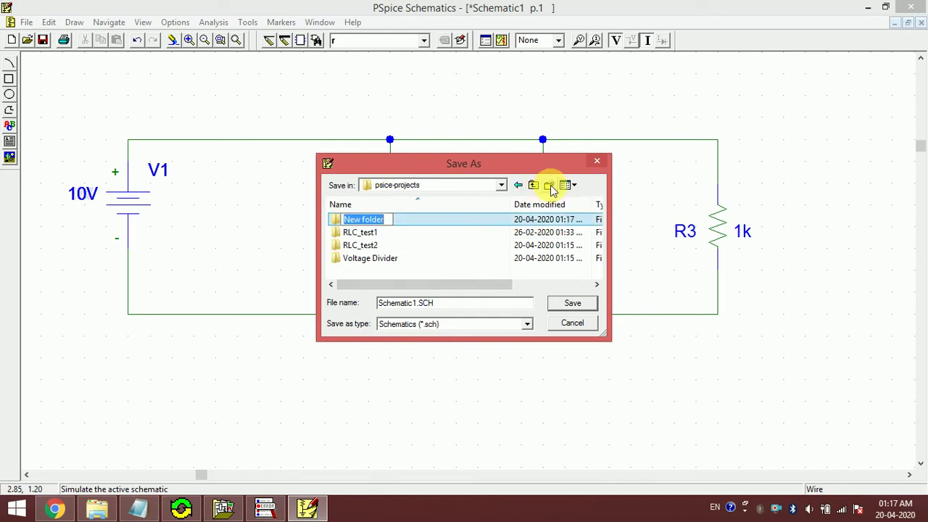
Inspect the seven VD files in the Voltage Divider folder, then return to PSpice's Save As dialog.
{"action": "left_click", "coordinate": [97, 510]}
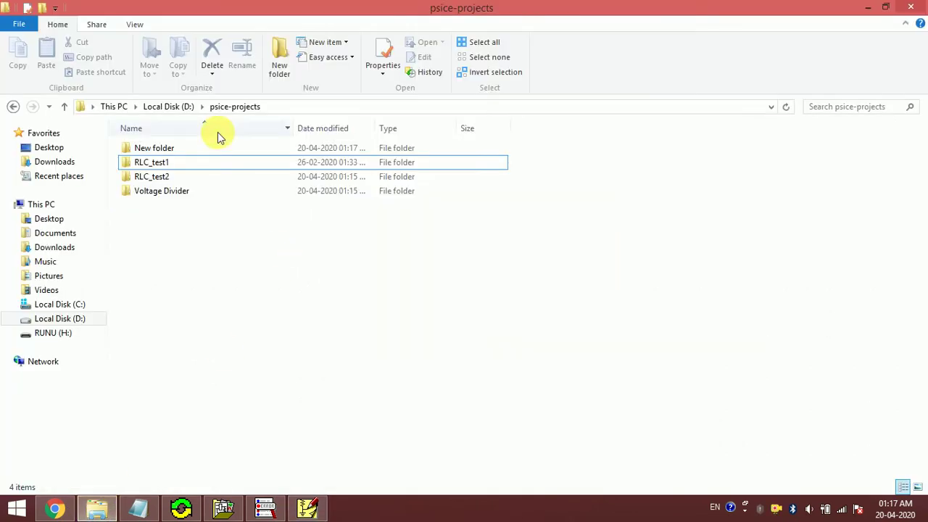
{"action": "double_click", "coordinate": [192, 193]}
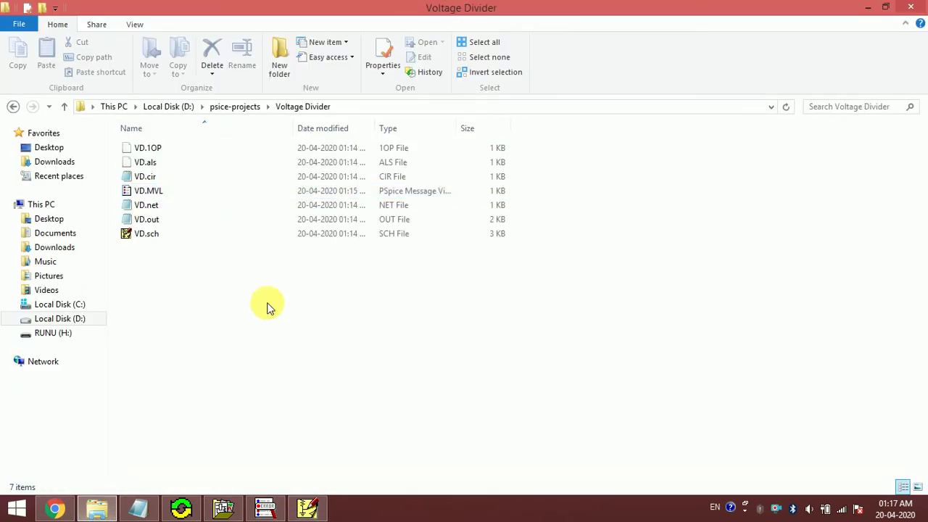
{"action": "key", "text": "ctrl+a"}
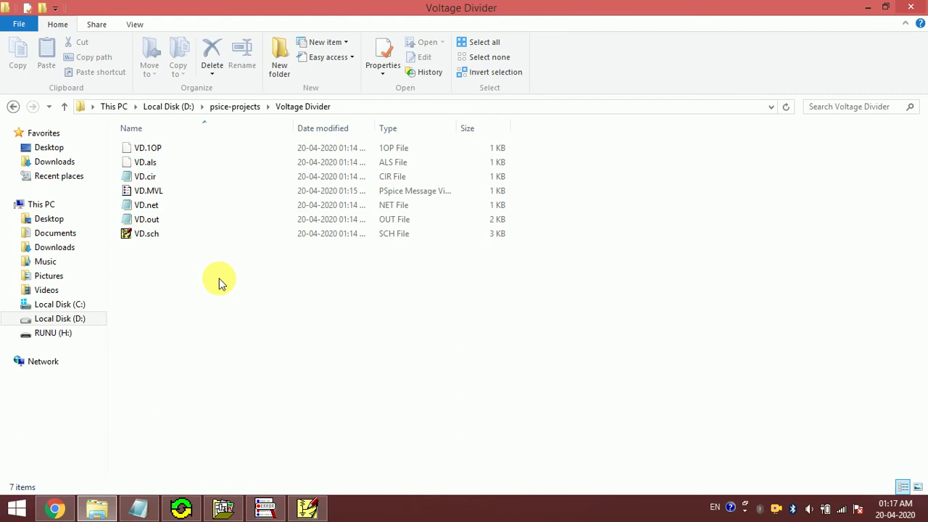
{"action": "left_click_drag", "start_coordinate": [221, 283], "coordinate": [265, 118]}
{"action": "left_click", "coordinate": [218, 332]}
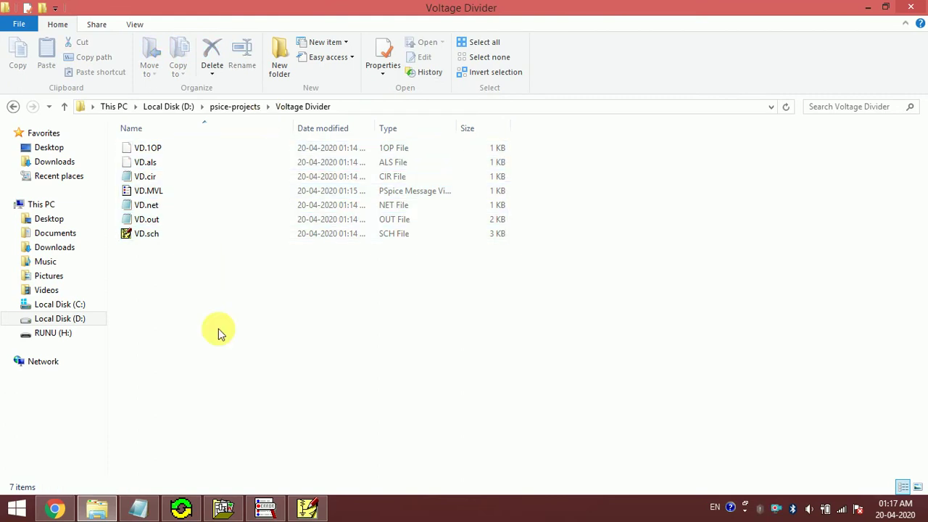
{"action": "left_click_drag", "start_coordinate": [228, 274], "coordinate": [278, 160]}
{"action": "left_click", "coordinate": [232, 281]}
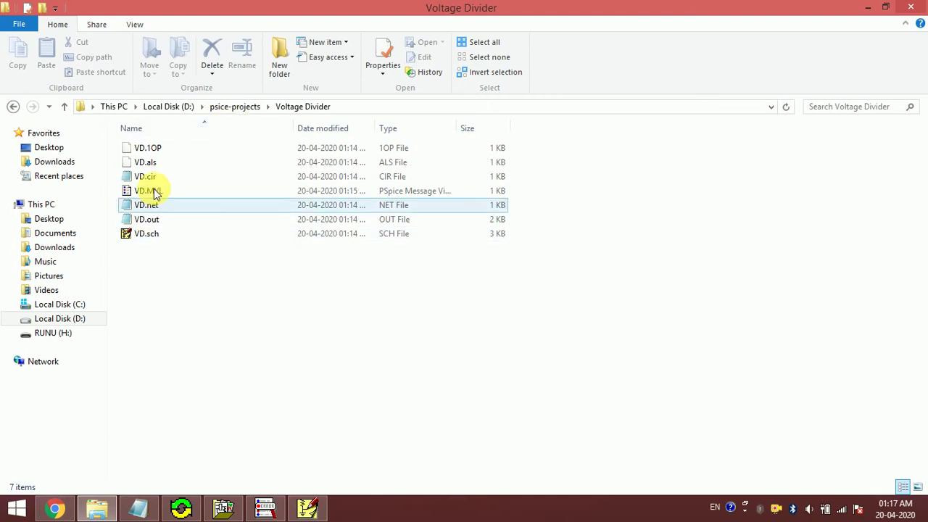
{"action": "left_click", "coordinate": [308, 506]}
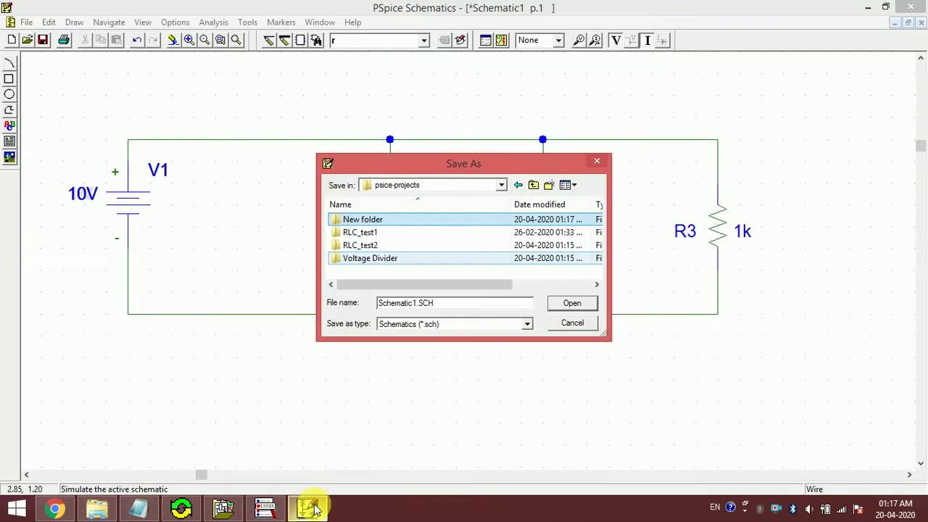
Rename the new folder to 'Current Divider' and save the schematic inside it as ID.sch.
{"action": "left_click", "coordinate": [395, 225]}
{"action": "key", "text": "BackSpace"}
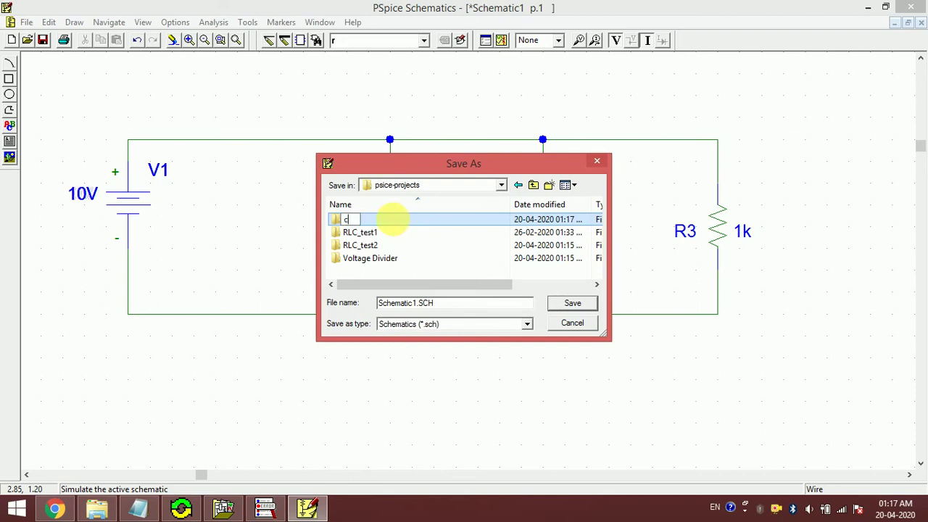
{"action": "key", "text": "Return"}
{"action": "double_click", "coordinate": [391, 221]}
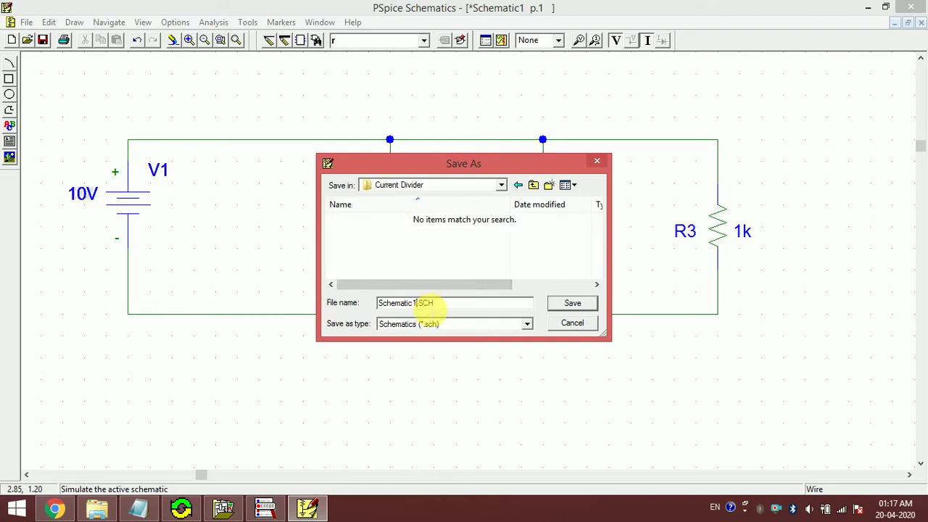
{"action": "type", "text": "ID"}
{"action": "key", "text": "Return"}
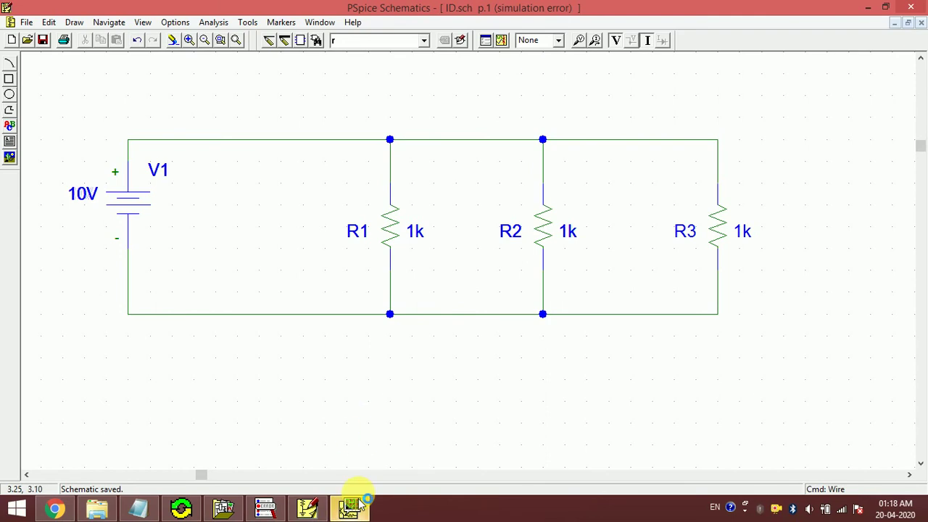
Read the '$N_0001' and '$N_0002 is floating' errors in the PSpice A/D log, then return to the schematic.
{"action": "left_click", "coordinate": [351, 508]}
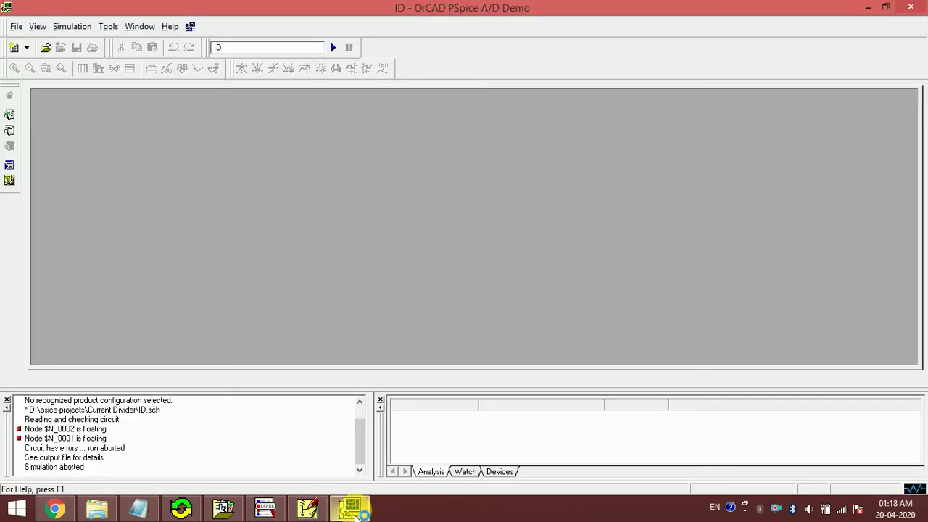
{"action": "left_click", "coordinate": [352, 508]}
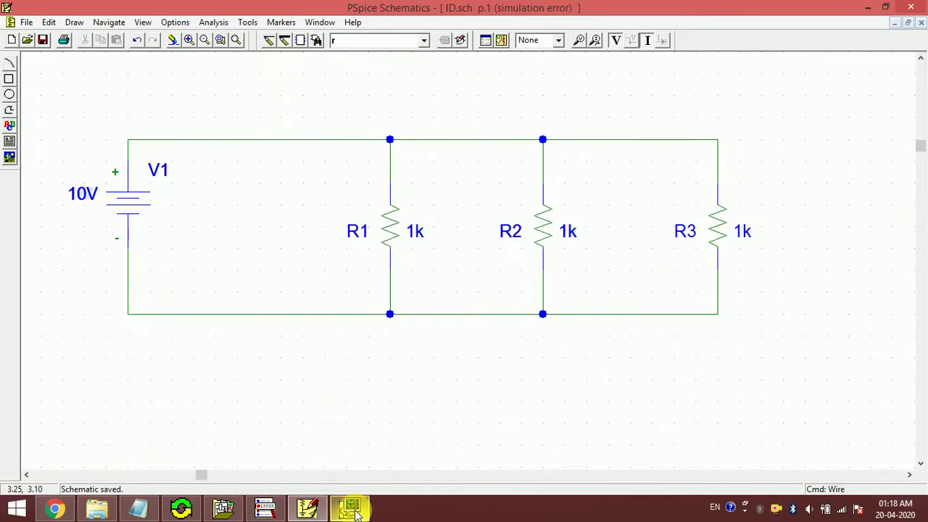
{"action": "left_click", "coordinate": [352, 508]}
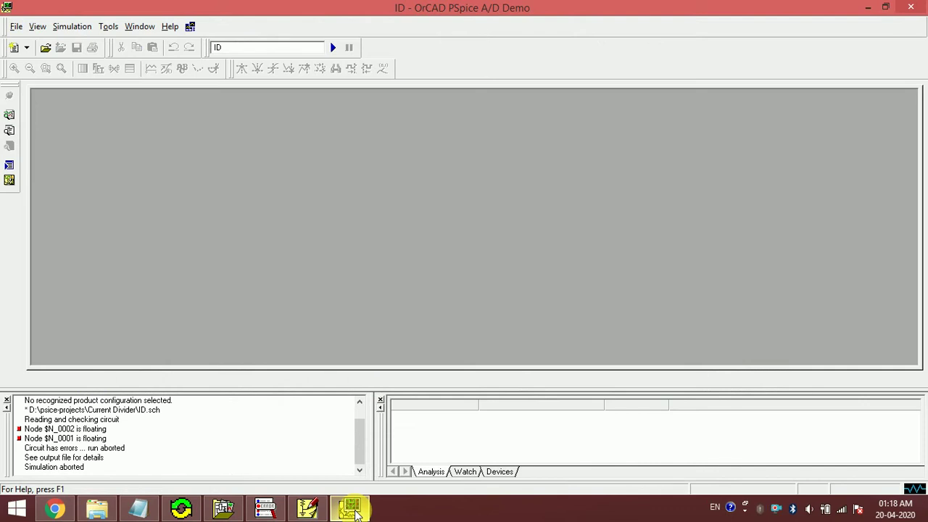
{"action": "left_click", "coordinate": [353, 509]}
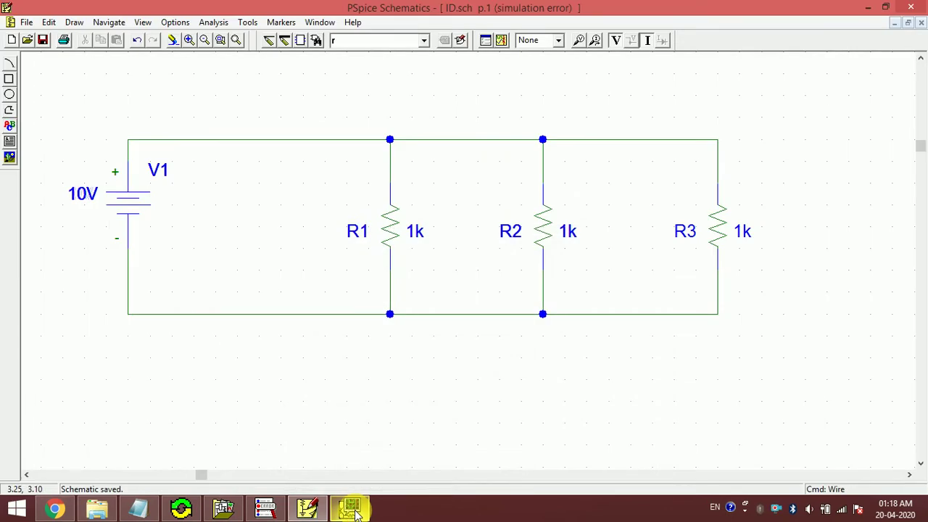
{"action": "left_click", "coordinate": [353, 508]}
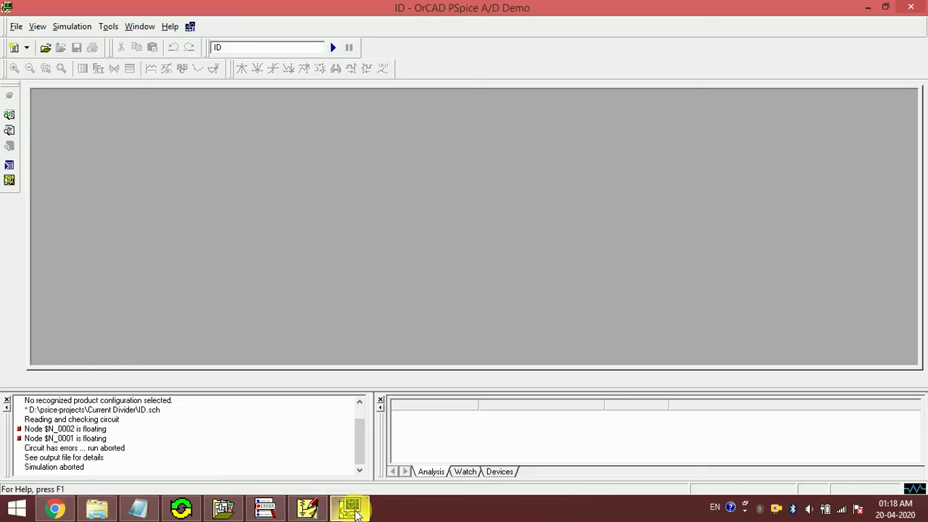
{"action": "left_click", "coordinate": [67, 430]}
{"action": "left_click", "coordinate": [65, 438]}
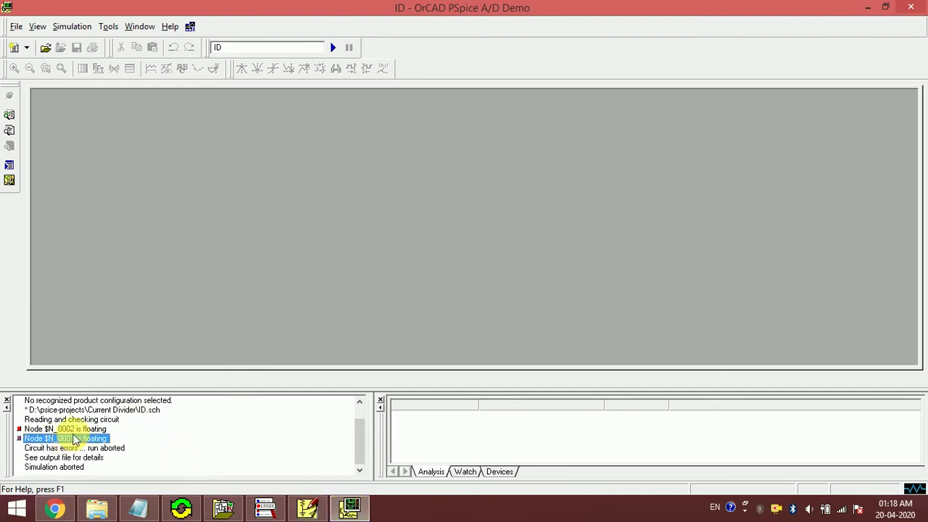
{"action": "left_click", "coordinate": [69, 429]}
{"action": "left_click", "coordinate": [308, 510]}
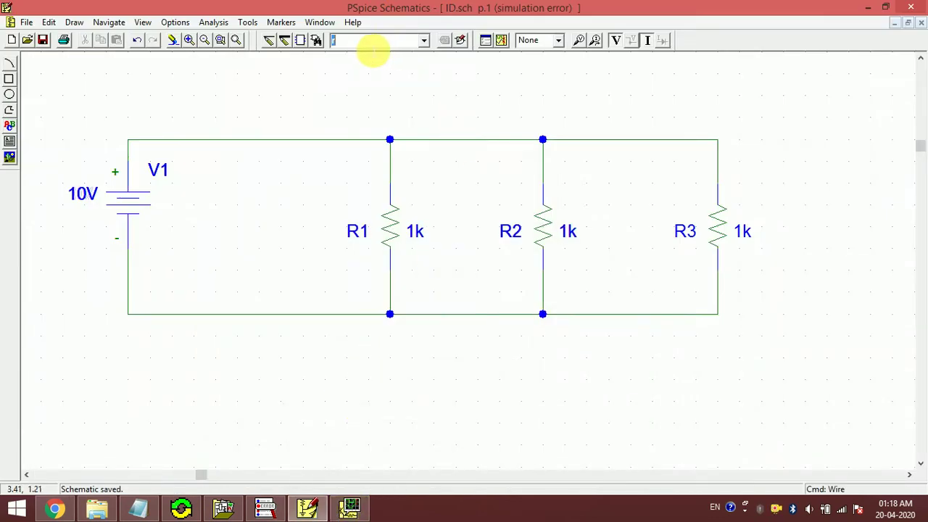
Place an earth ground (egnd) on the bottom wire between R1 and R2.
{"action": "type", "text": "egnd"}
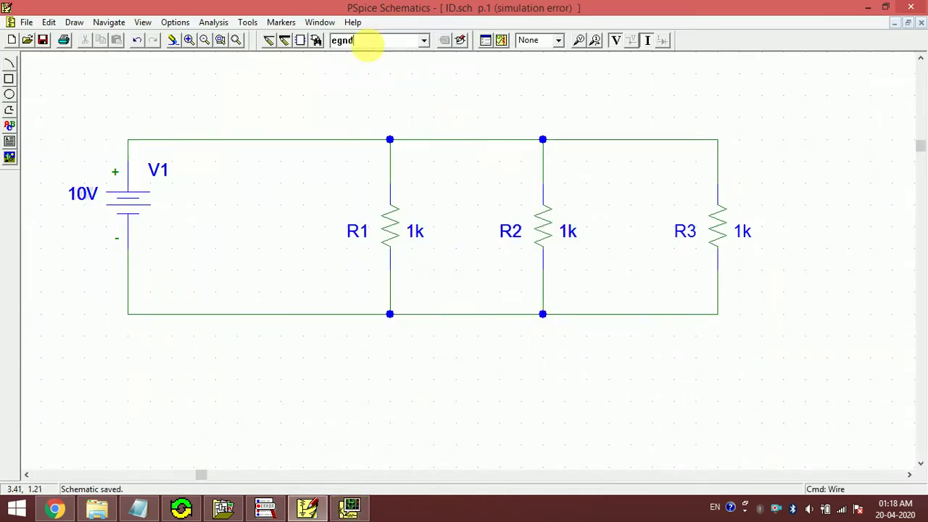
{"action": "key", "text": "Return"}
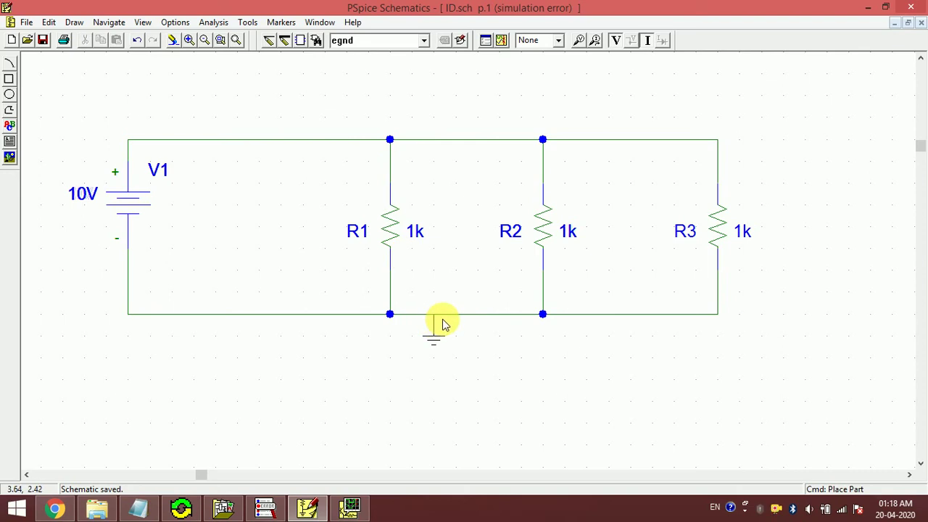
{"action": "left_click", "coordinate": [444, 325]}
Recheck the two floating-node errors in the simulator log, then stop placing ground symbols.
{"action": "left_click", "coordinate": [349, 509]}
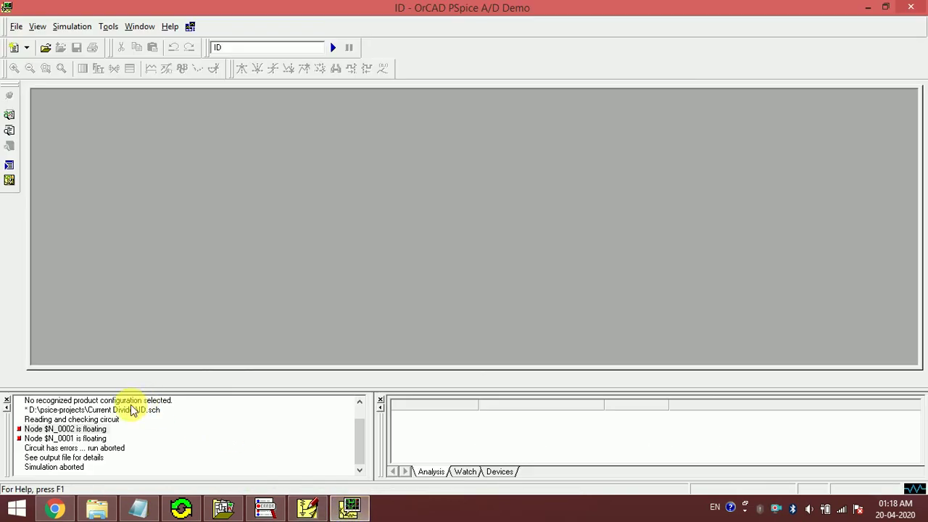
{"action": "left_click", "coordinate": [29, 429]}
{"action": "left_click", "coordinate": [53, 439]}
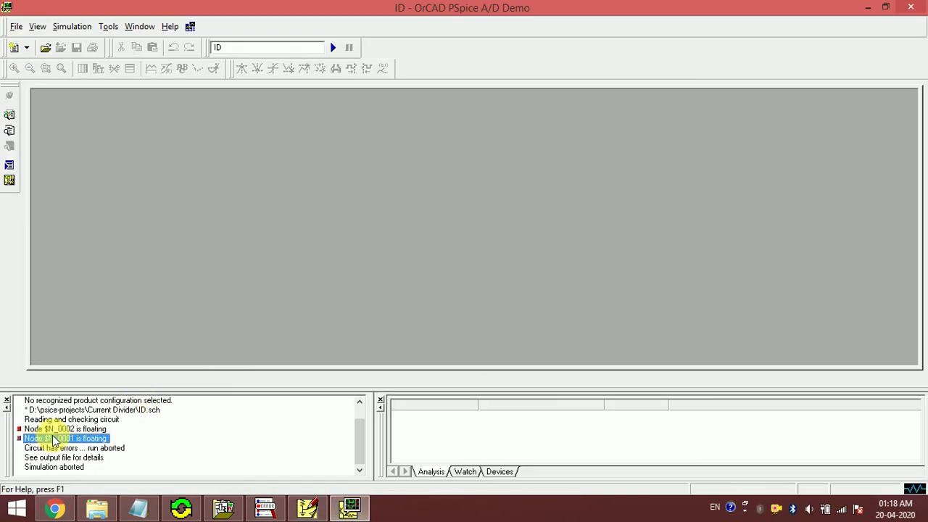
{"action": "left_click", "coordinate": [38, 419]}
{"action": "left_click", "coordinate": [40, 428]}
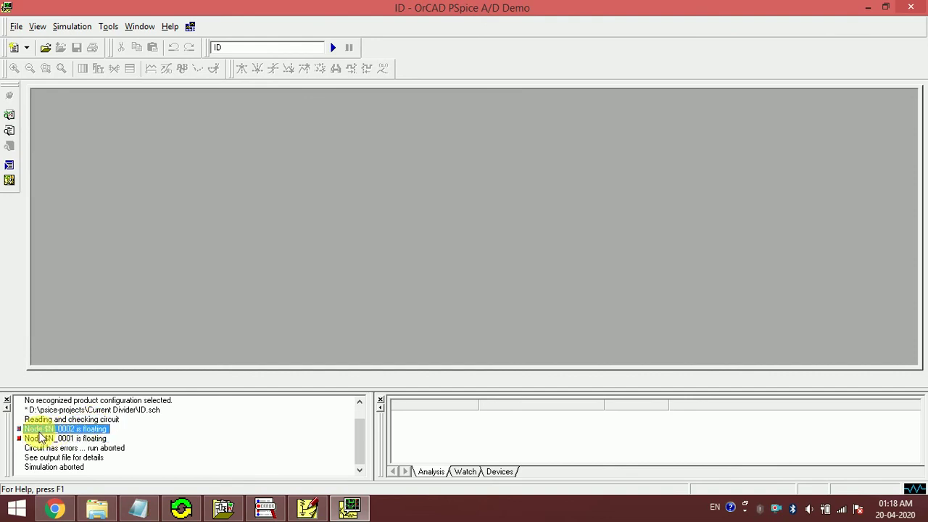
{"action": "left_click", "coordinate": [94, 440]}
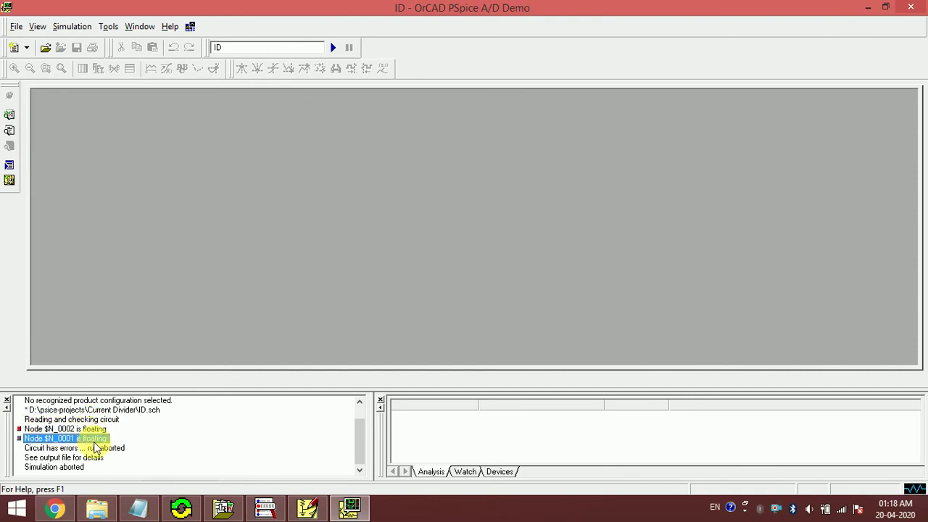
{"action": "left_click", "coordinate": [102, 430]}
{"action": "left_click", "coordinate": [102, 438]}
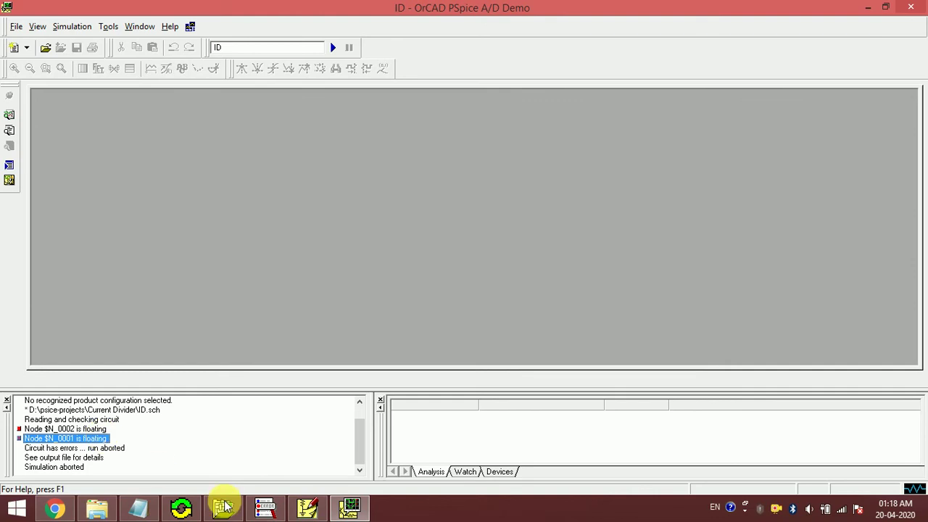
{"action": "left_click", "coordinate": [350, 508]}
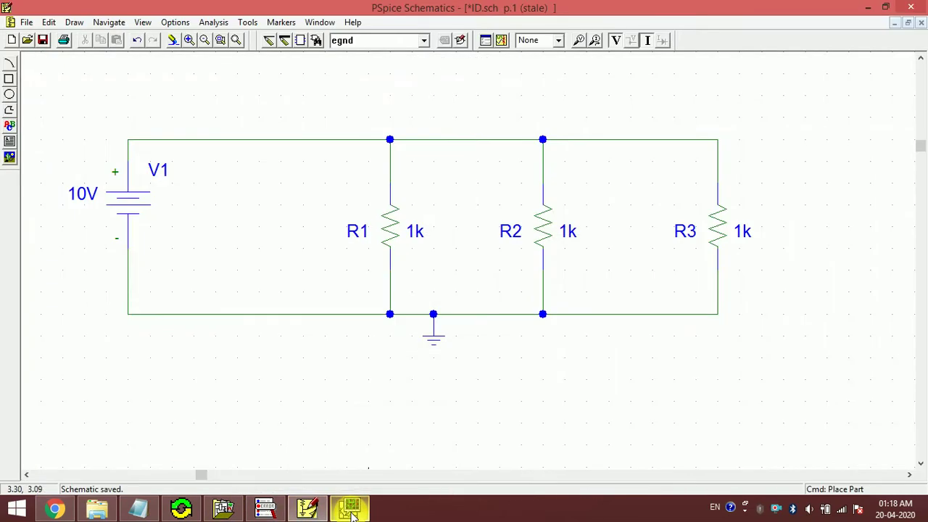
{"action": "right_click", "coordinate": [444, 395]}
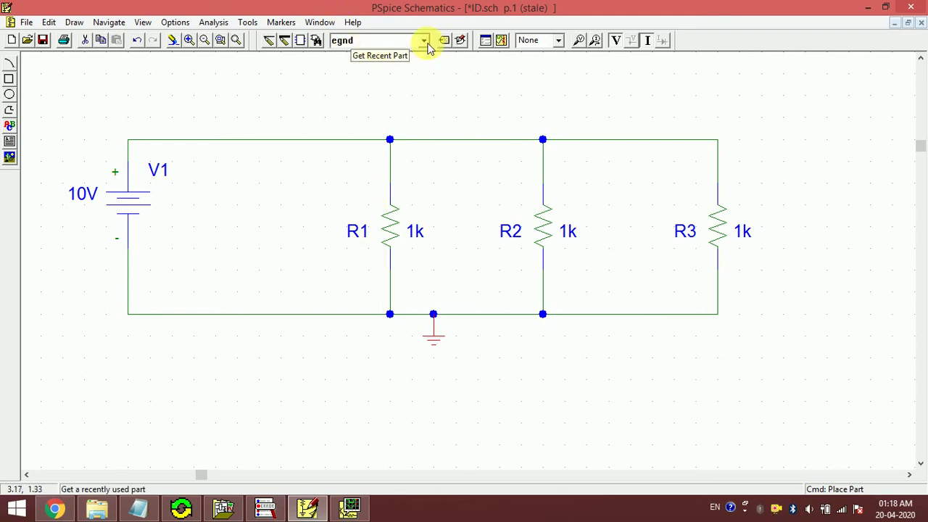
Close the PSpice A/D window and rerun Analysis > Simulate on the grounded circuit.
{"action": "left_click", "coordinate": [210, 22]}
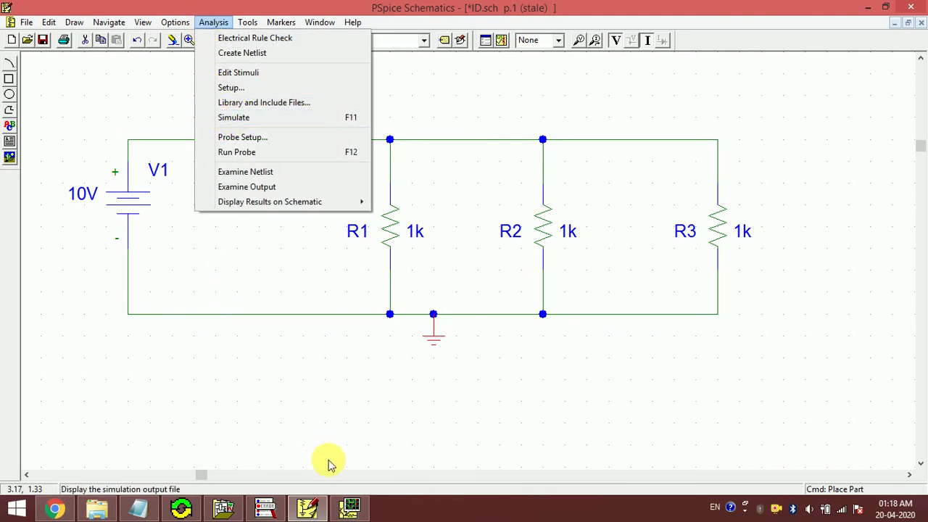
{"action": "left_click", "coordinate": [349, 507]}
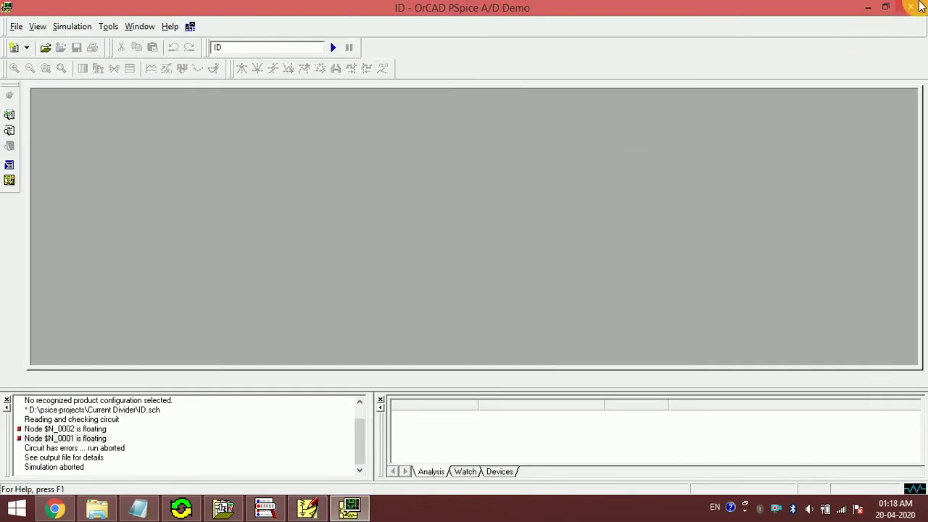
{"action": "left_click", "coordinate": [919, 6]}
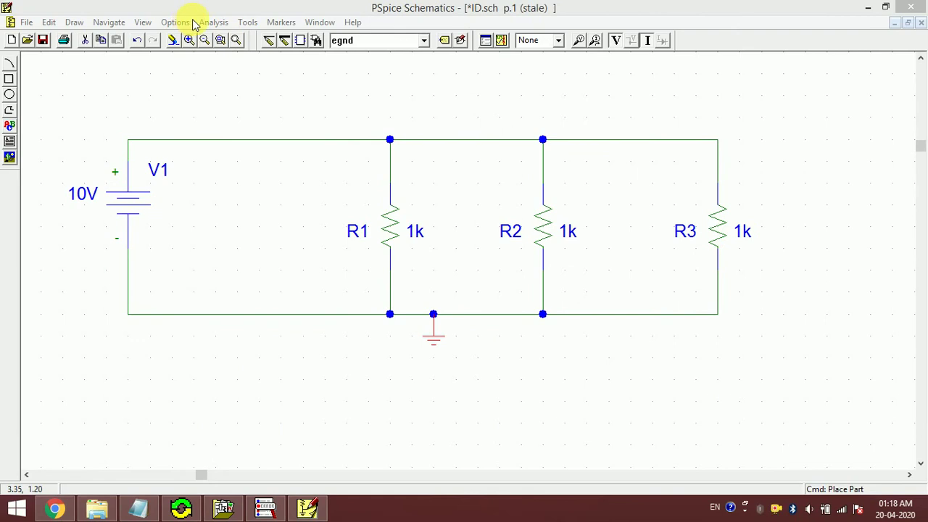
{"action": "left_click", "coordinate": [212, 22]}
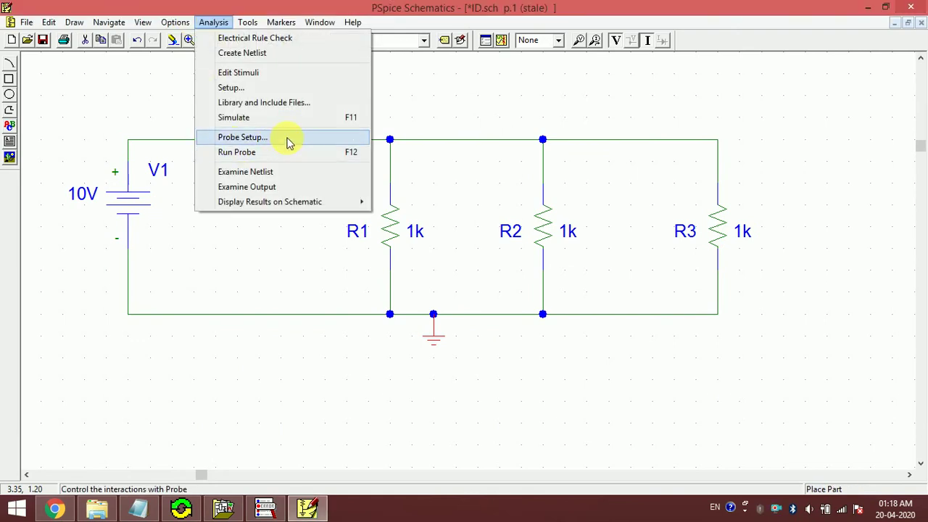
{"action": "left_click", "coordinate": [310, 118]}
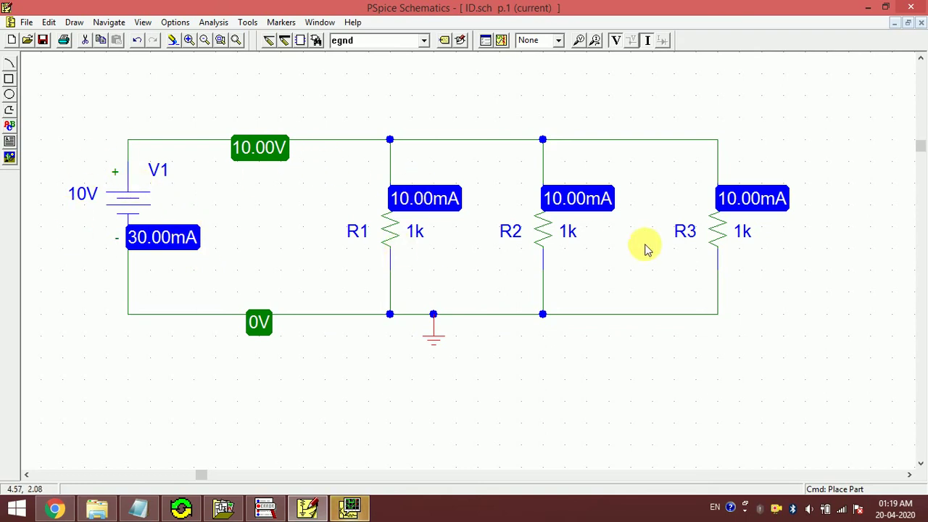
Change R2's resistance value to 10k.
{"action": "double_click", "coordinate": [568, 233]}
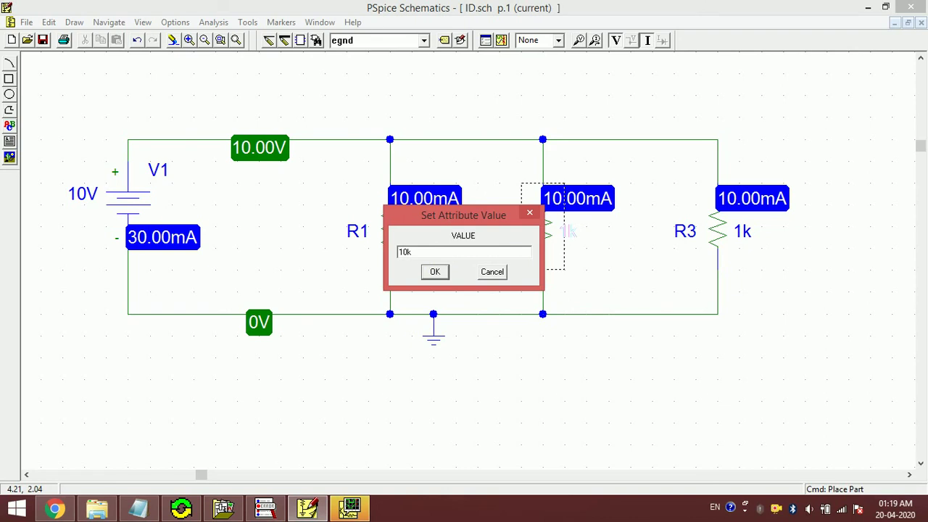
{"action": "type", "text": "10k"}
{"action": "left_click", "coordinate": [435, 271]}
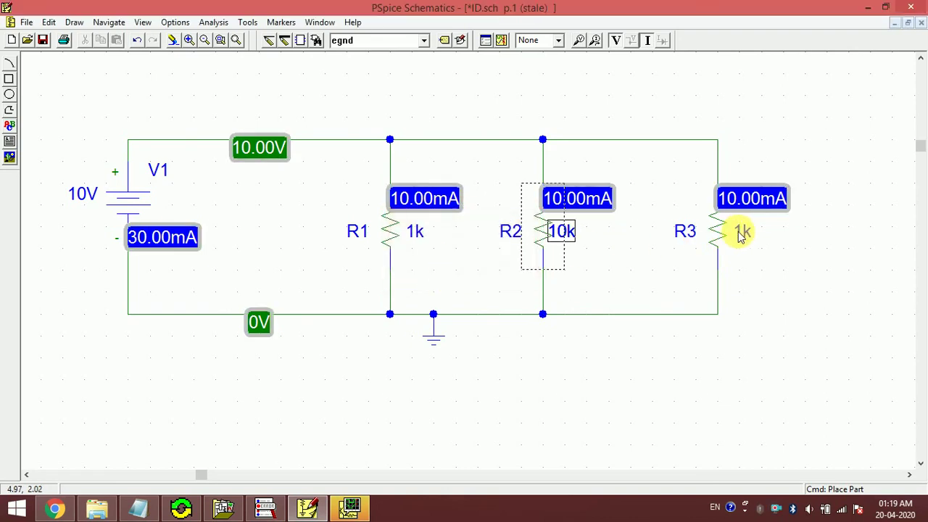
Change R3's resistance to 500E and shift its value label slightly right.
{"action": "double_click", "coordinate": [743, 232]}
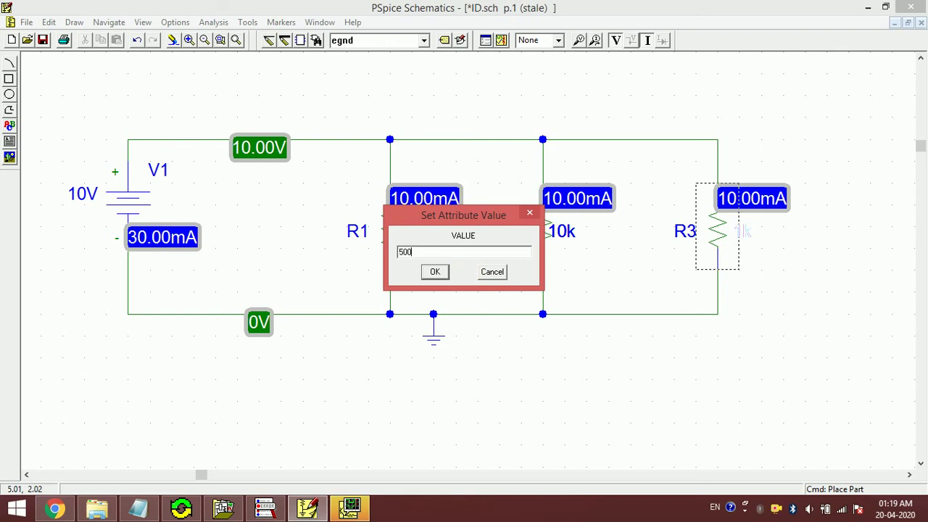
{"action": "type", "text": "500E"}
{"action": "left_click", "coordinate": [429, 274]}
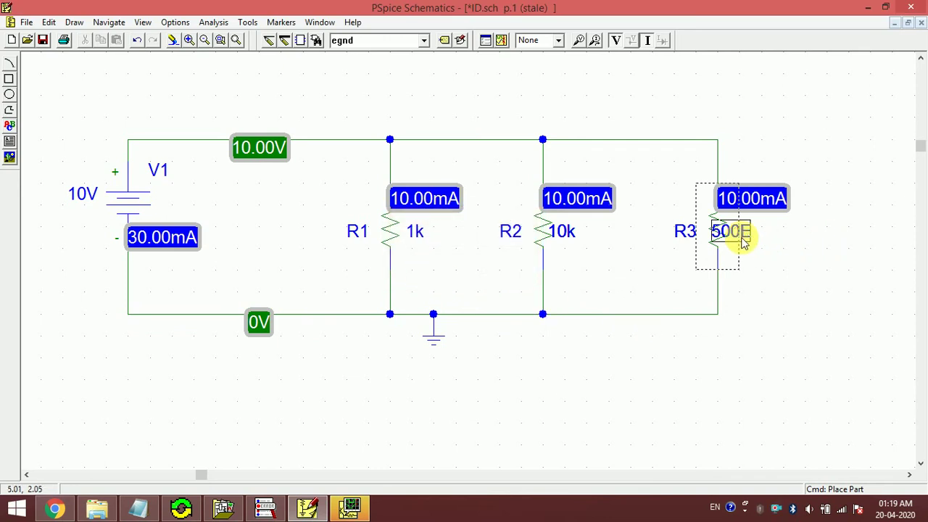
{"action": "left_click_drag", "start_coordinate": [743, 241], "coordinate": [765, 241]}
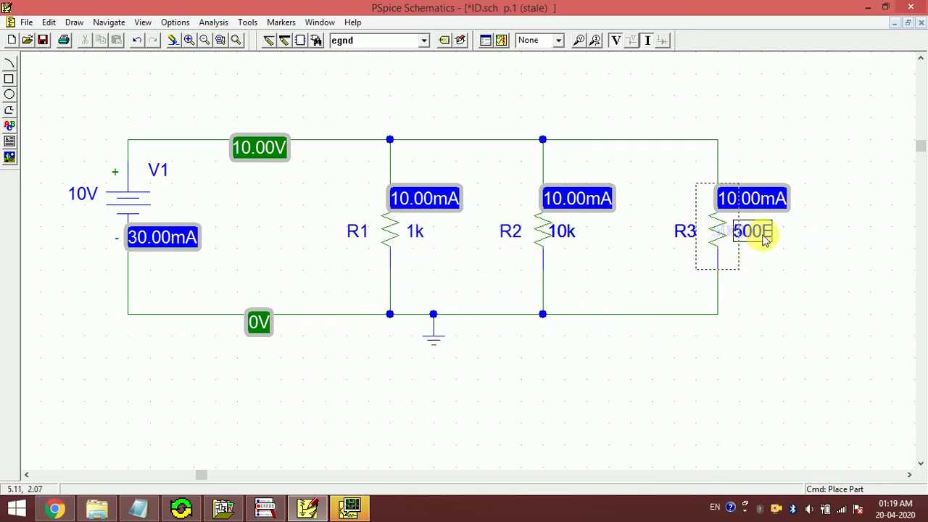
{"action": "left_click", "coordinate": [582, 383]}
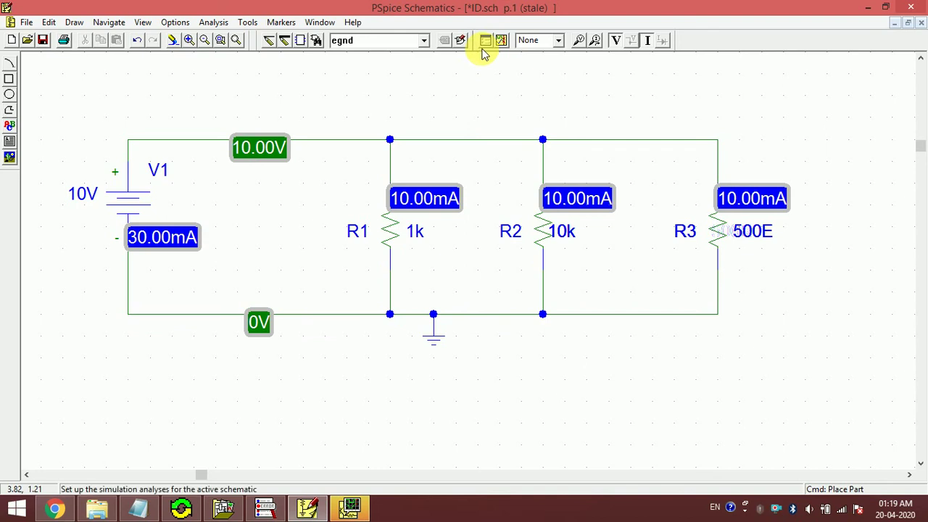
Rerun the simulation with the new resistor values and minimize PSpice A/D to view the currents.
{"action": "left_click", "coordinate": [142, 22]}
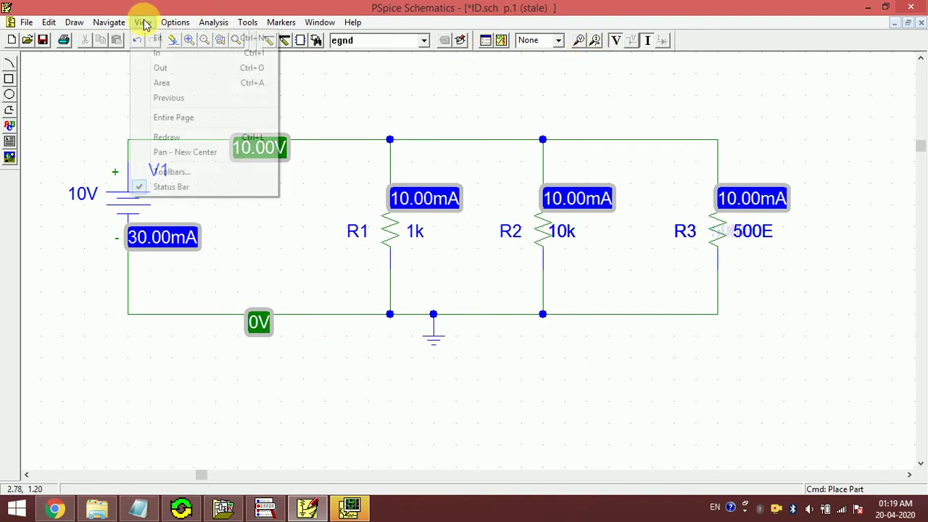
{"action": "mouse_move", "coordinate": [214, 22]}
{"action": "left_click", "coordinate": [255, 121]}
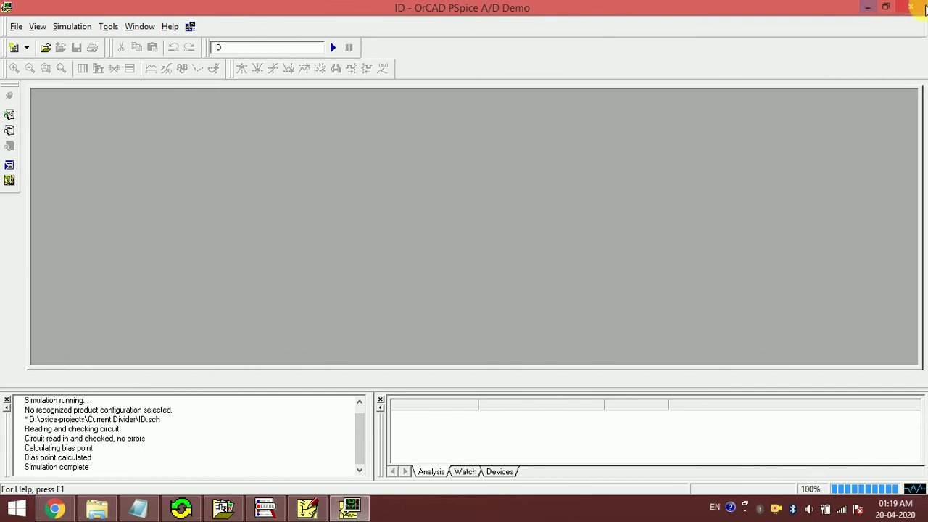
{"action": "left_click", "coordinate": [868, 7]}
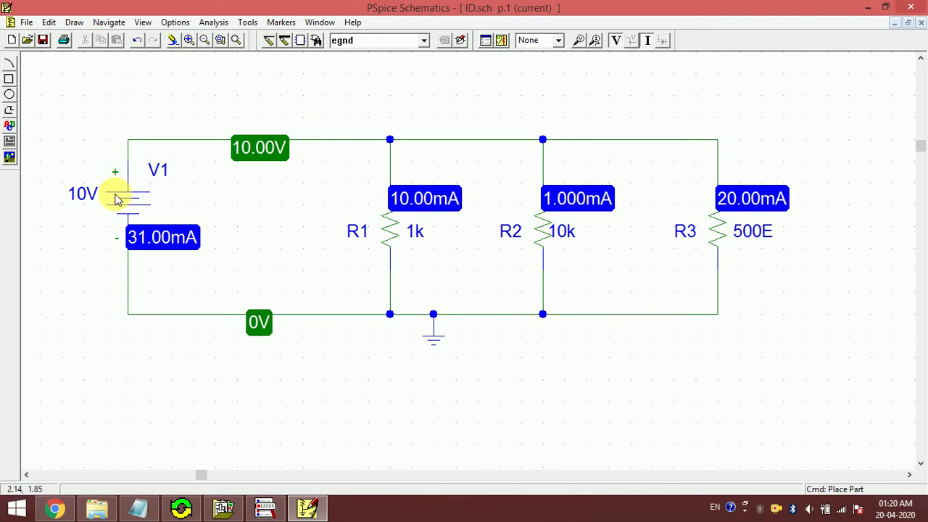
Toggle the bias voltage and current labels, leaving both hidden on the 10V, 1k, 10k, 500E circuit.
{"action": "left_click", "coordinate": [617, 41]}
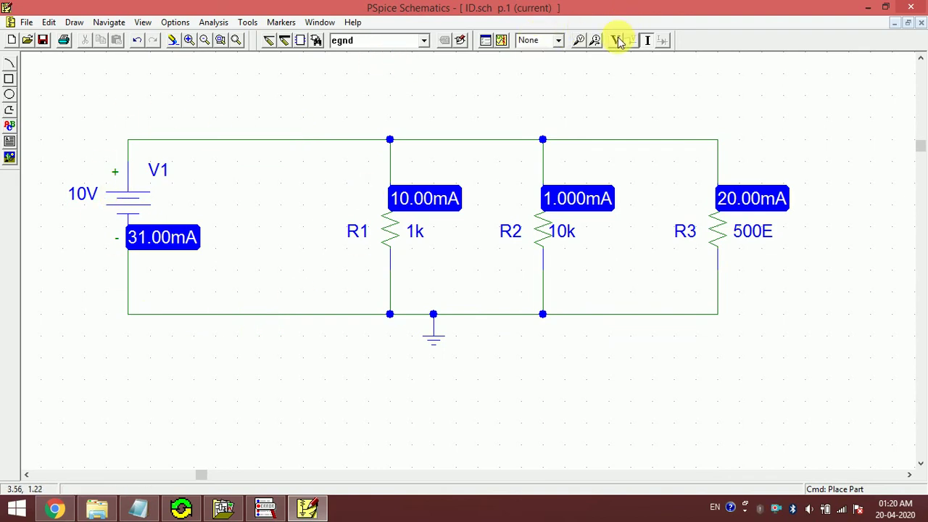
{"action": "left_click", "coordinate": [647, 42]}
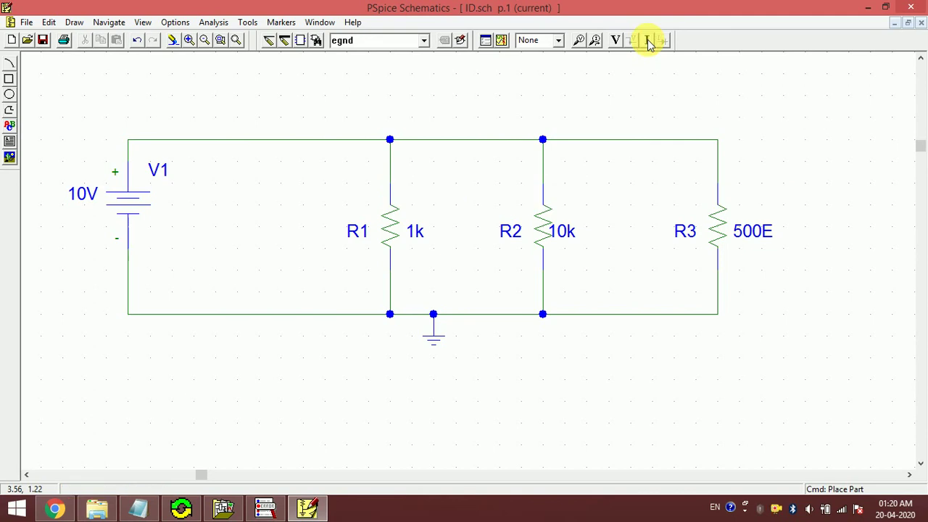
{"action": "left_click", "coordinate": [648, 42]}
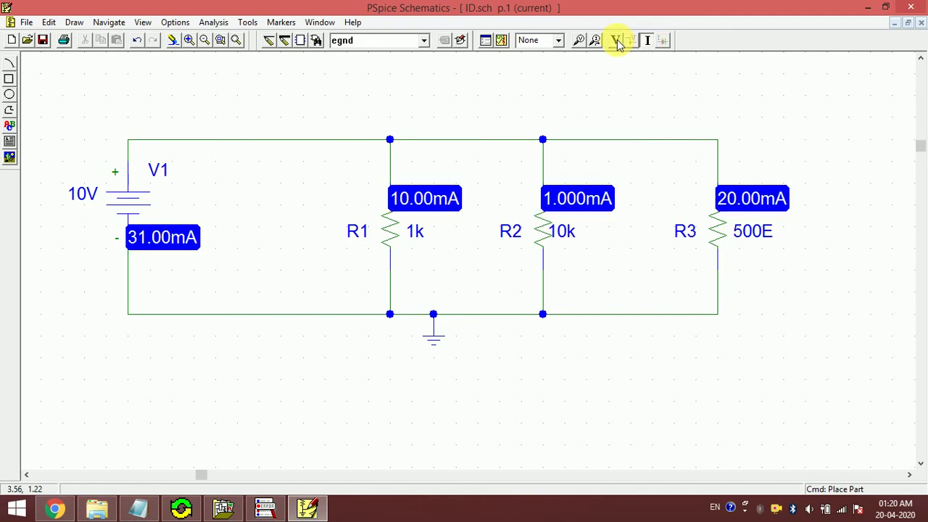
{"action": "left_click", "coordinate": [616, 41]}
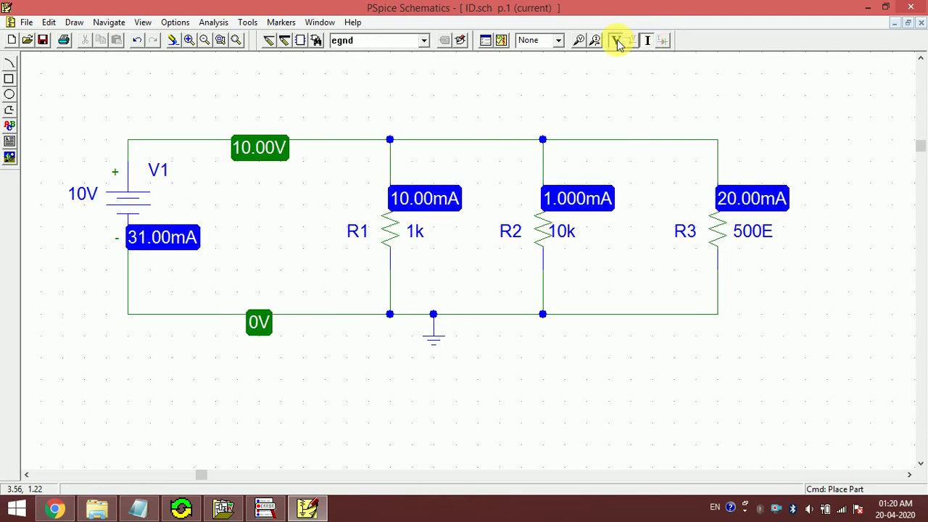
{"action": "left_click", "coordinate": [616, 42]}
{"action": "left_click", "coordinate": [648, 42]}
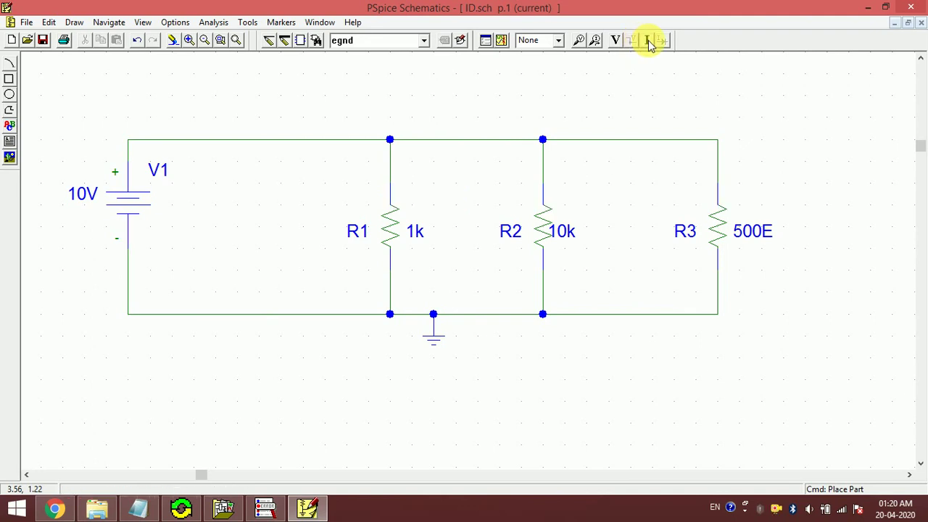